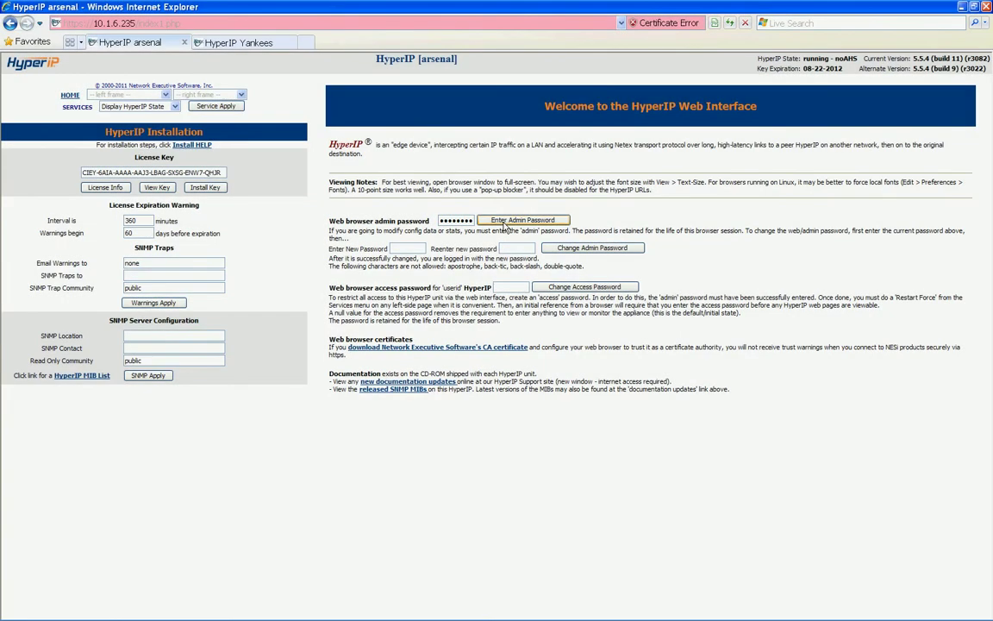
Log in as admin and show System Config beside the system configuration help
left_click(506, 222)
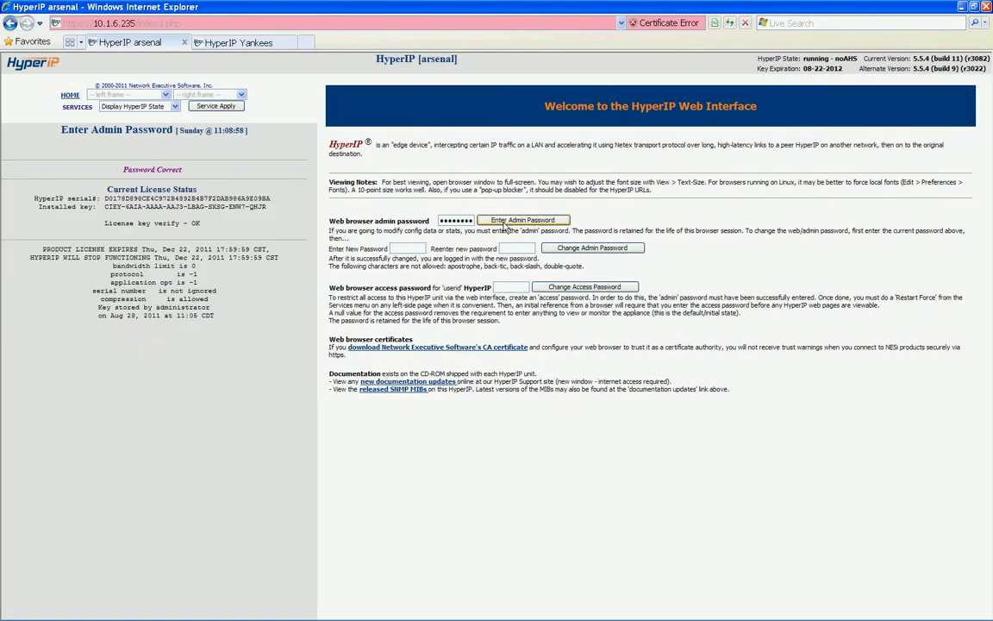
left_click(152, 94)
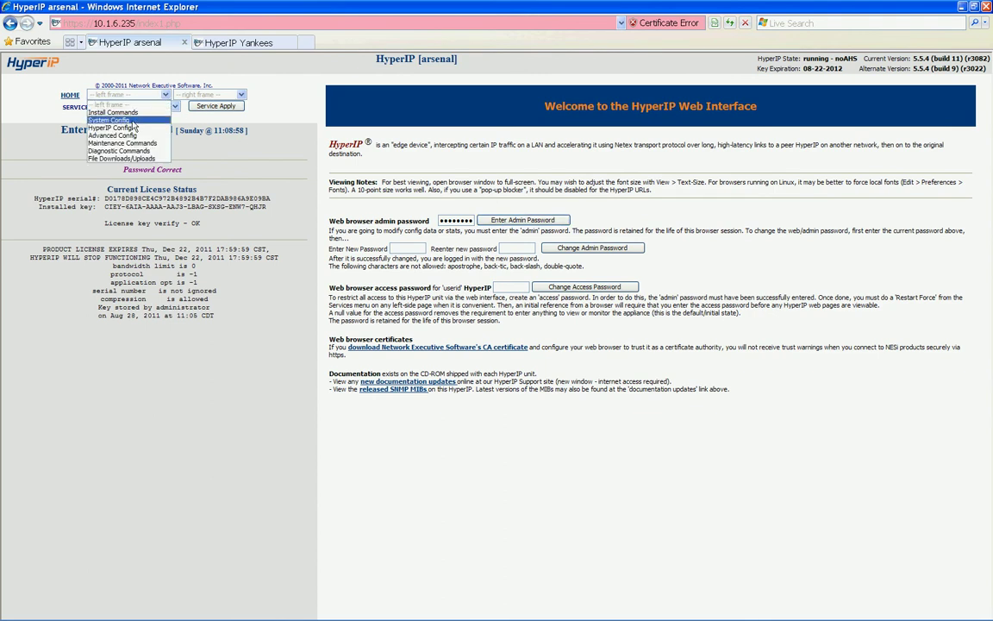
left_click(132, 121)
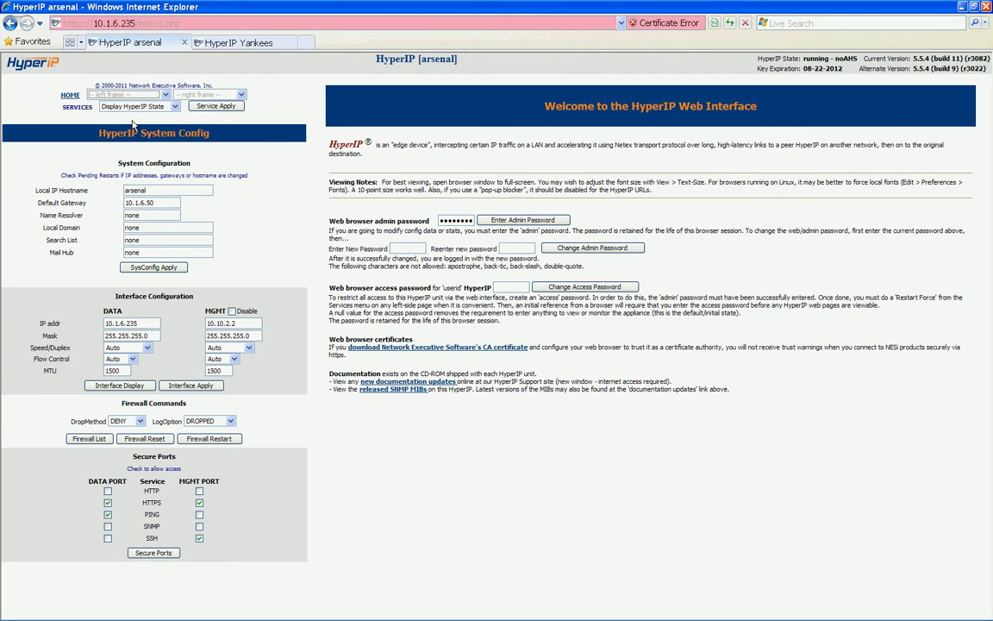
left_click(242, 95)
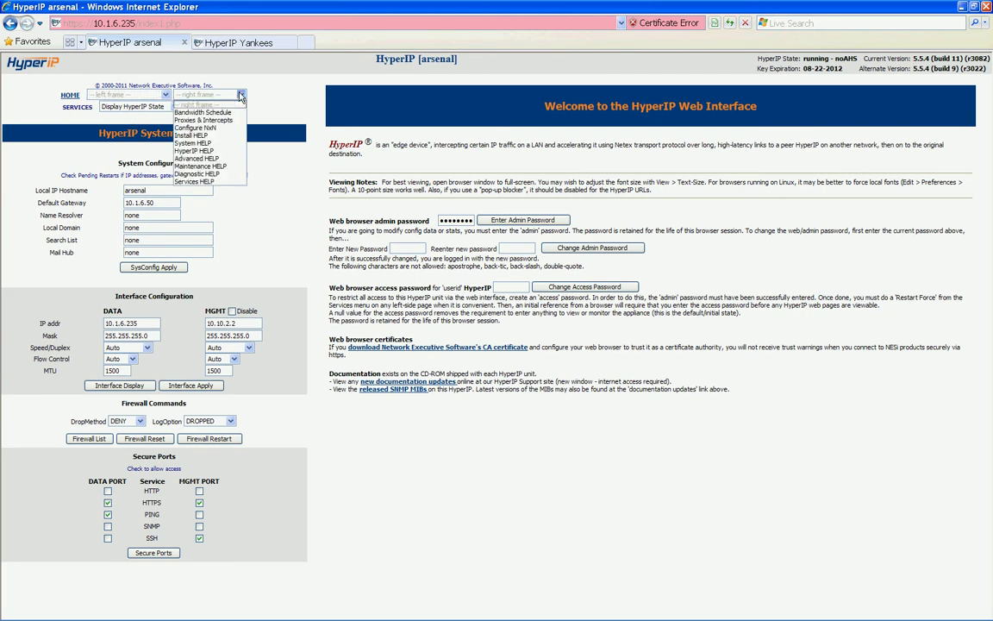
left_click(207, 145)
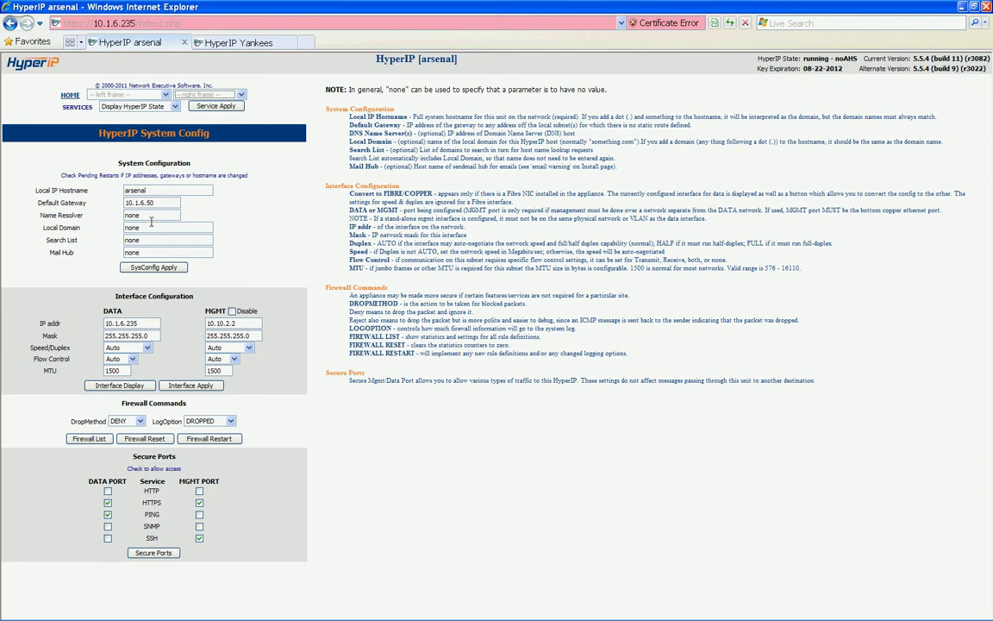
Save netexsw.com as Local Domain and Search List, then disable and apply the MGMT interface
double_click(150, 226)
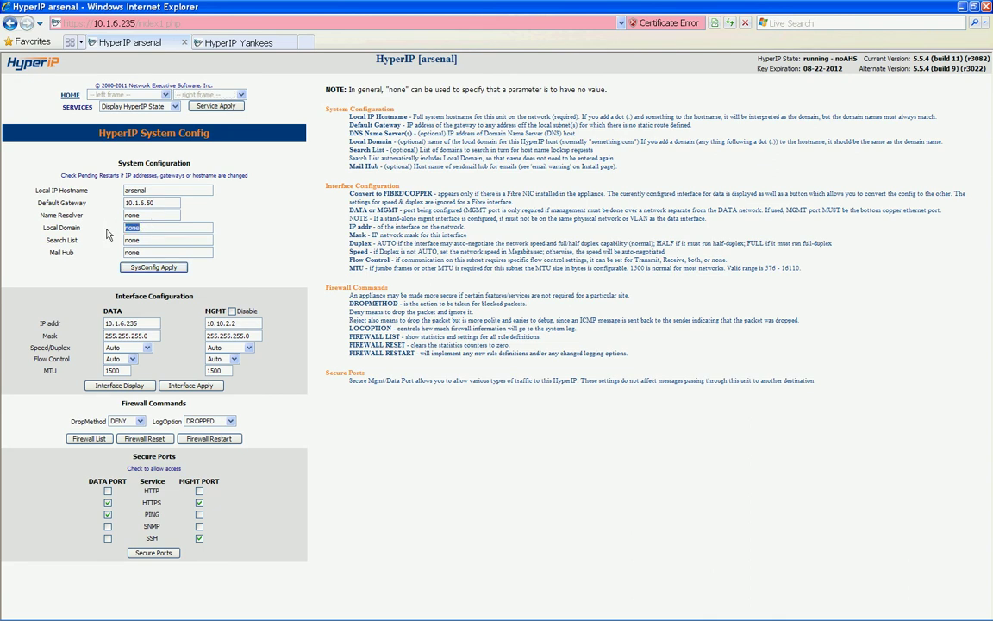
type("netexsw.com")
left_click(151, 268)
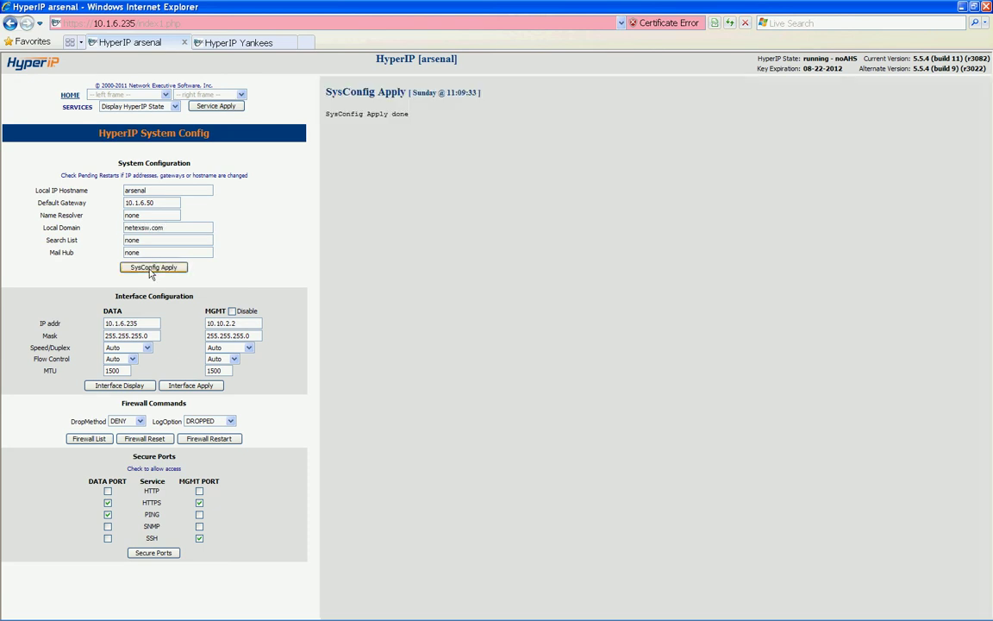
left_click(231, 312)
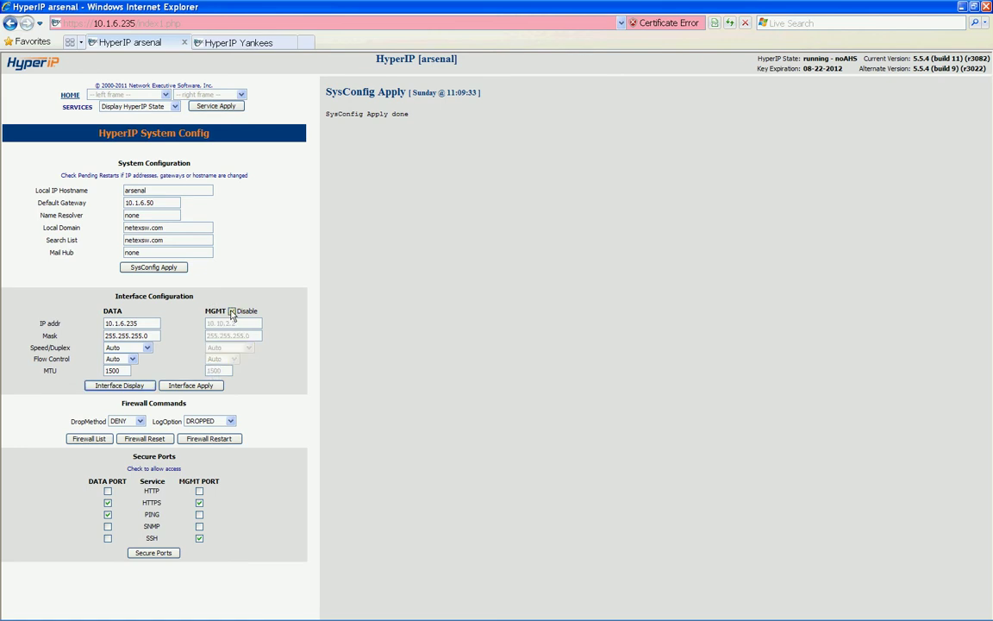
left_click(188, 388)
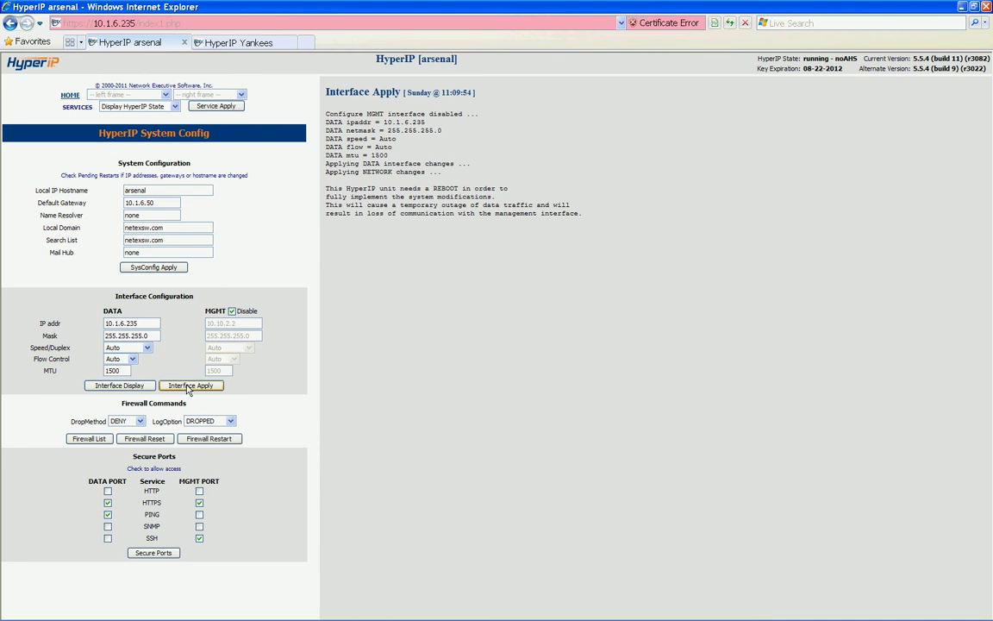
Enable DATA PORT SSH in Secure Ports and restart the firewall
left_click(108, 539)
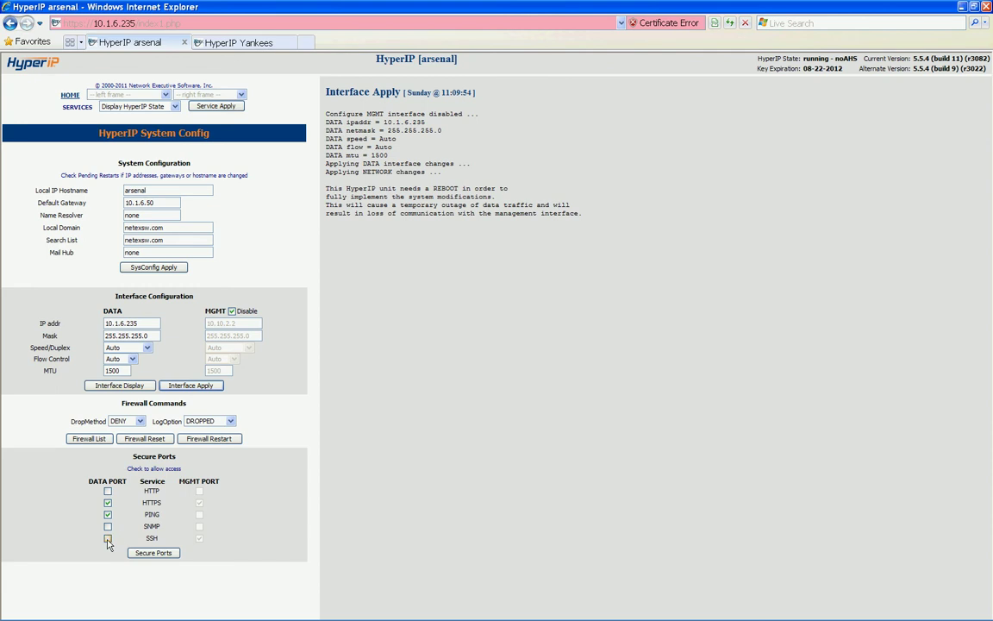
left_click(150, 553)
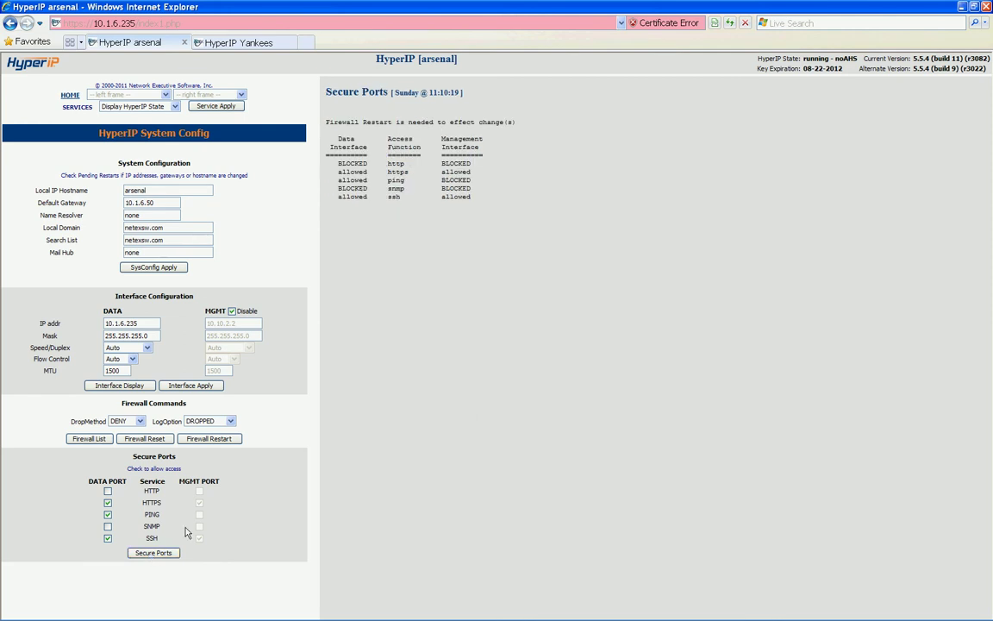
left_click(208, 440)
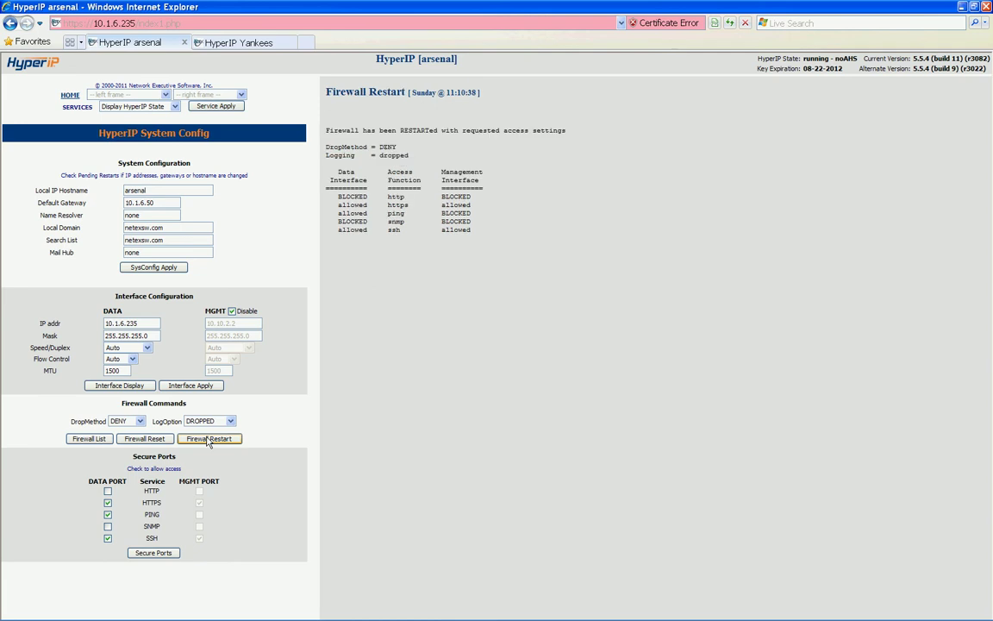
Switch to HyperIP Config and load the Configure NxN Sites table for arsenal
left_click(167, 96)
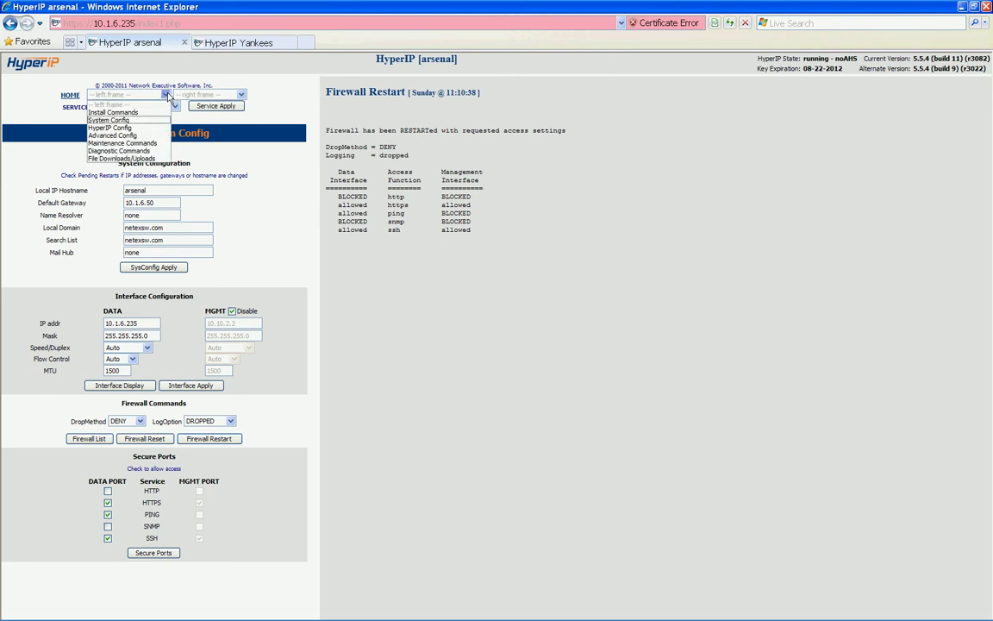
left_click(135, 130)
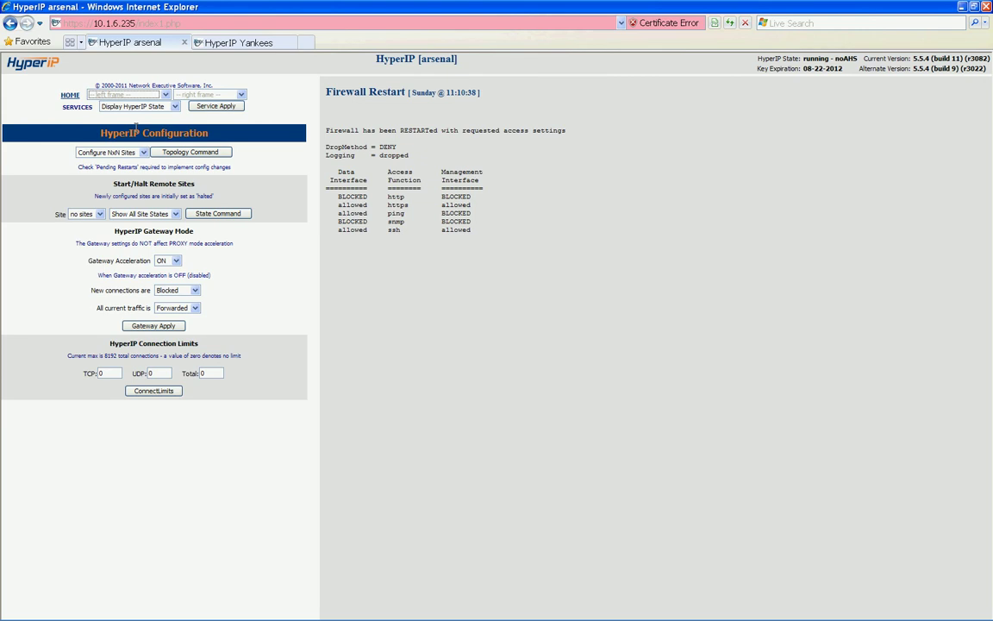
left_click(143, 152)
left_click(145, 154)
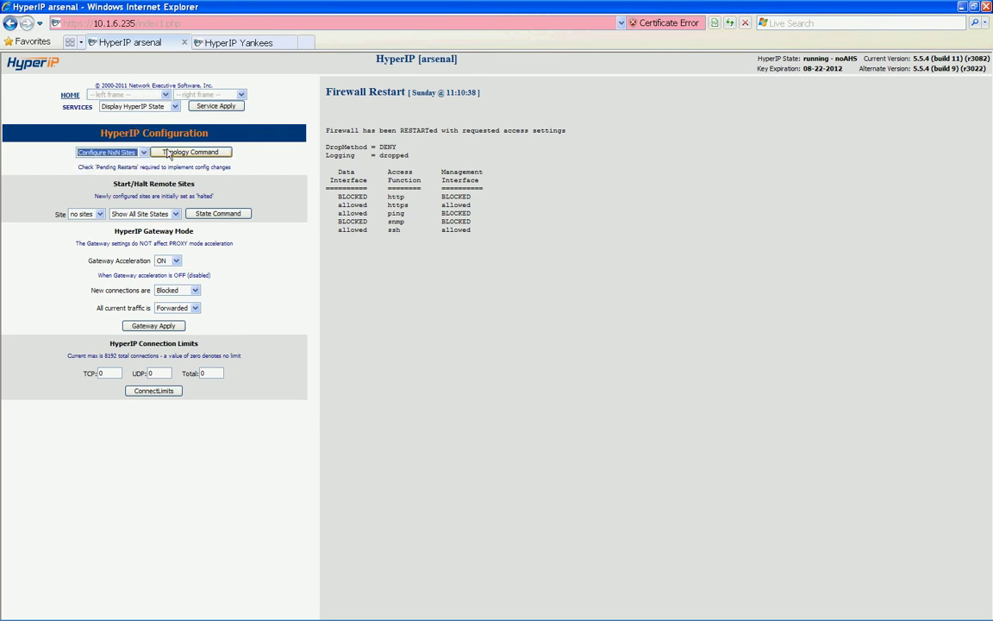
left_click(173, 155)
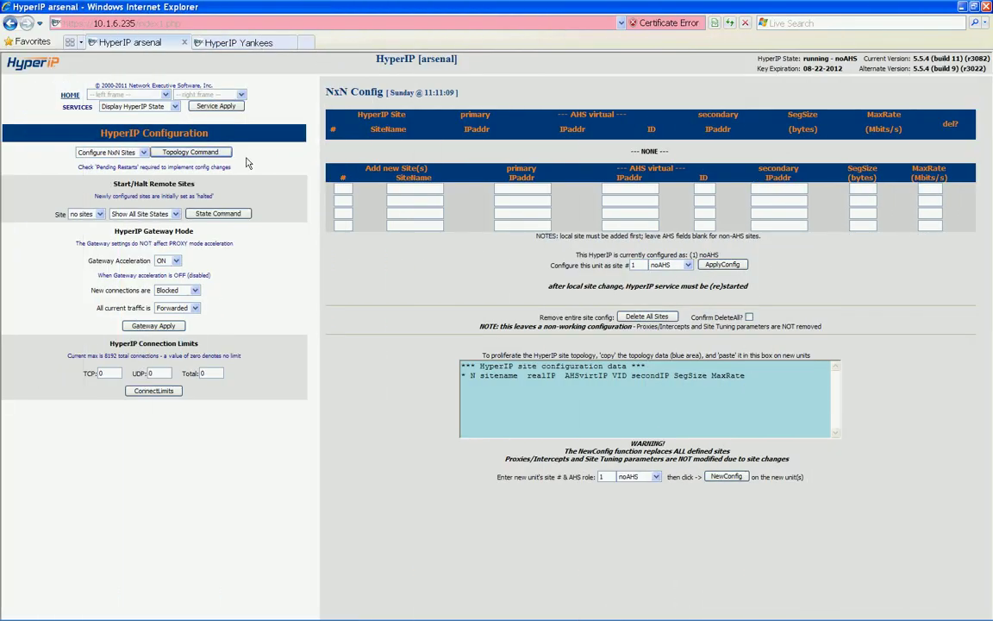
Fill the first new-site row with 6, Arsenal and primary IP 10.1.6.235
left_click(342, 188)
type("6")
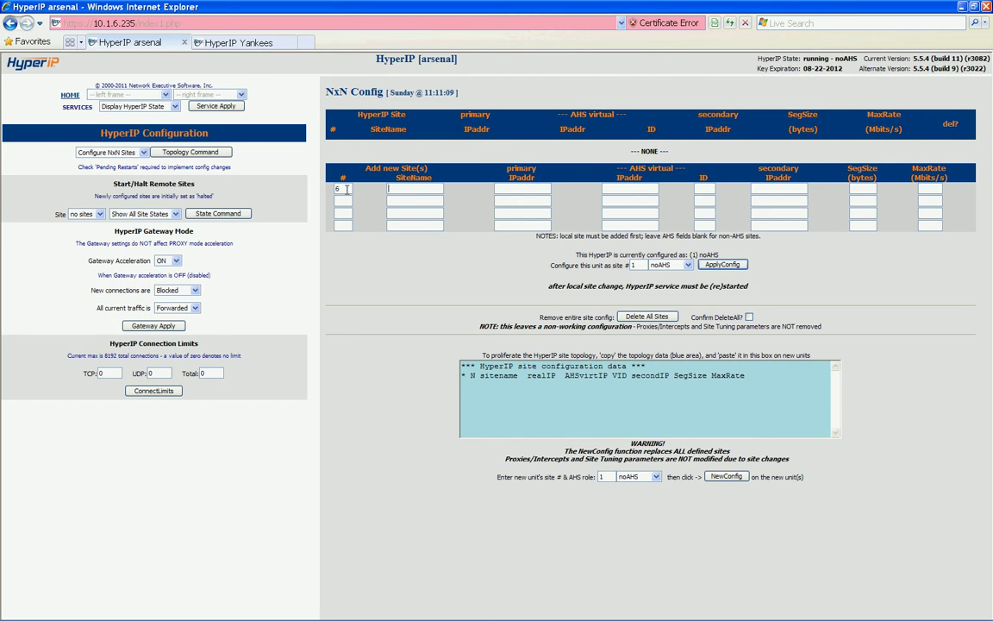
type("Arsenal")
type("10.1.")
type("6.235")
left_click(343, 200)
Fill the second row with 5, Yankees, primary IP 10.1.5.232 and SegSize 1300
type("5")
type("Yankees")
key("Tab")
type("10.")
type("1.5.23")
type("2")
type("1300")
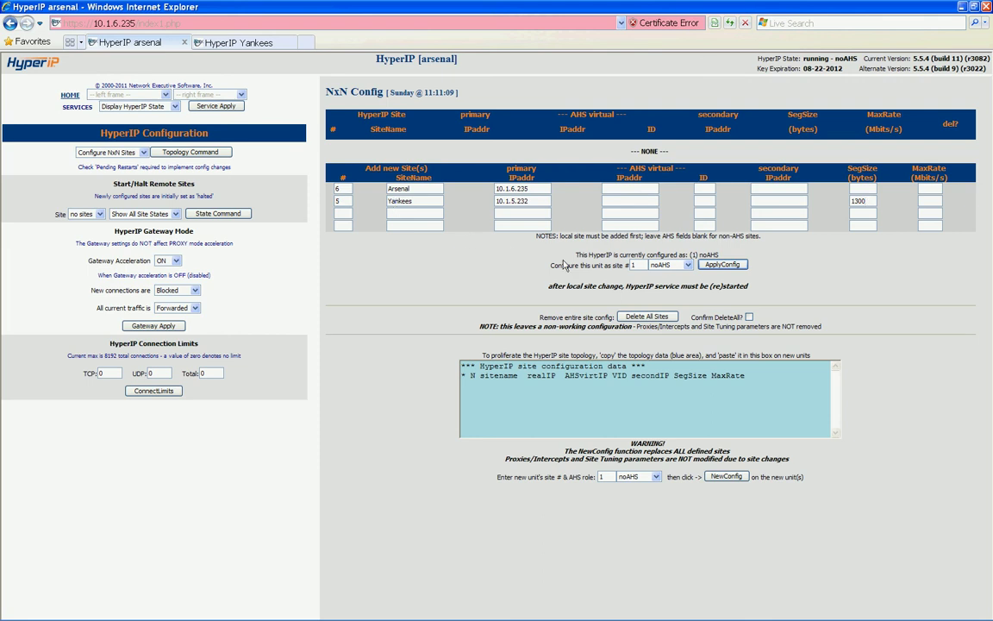
Configure this unit as site 6 and apply the NxN configuration
left_click_drag(641, 265, 620, 269)
type("6")
left_click(722, 265)
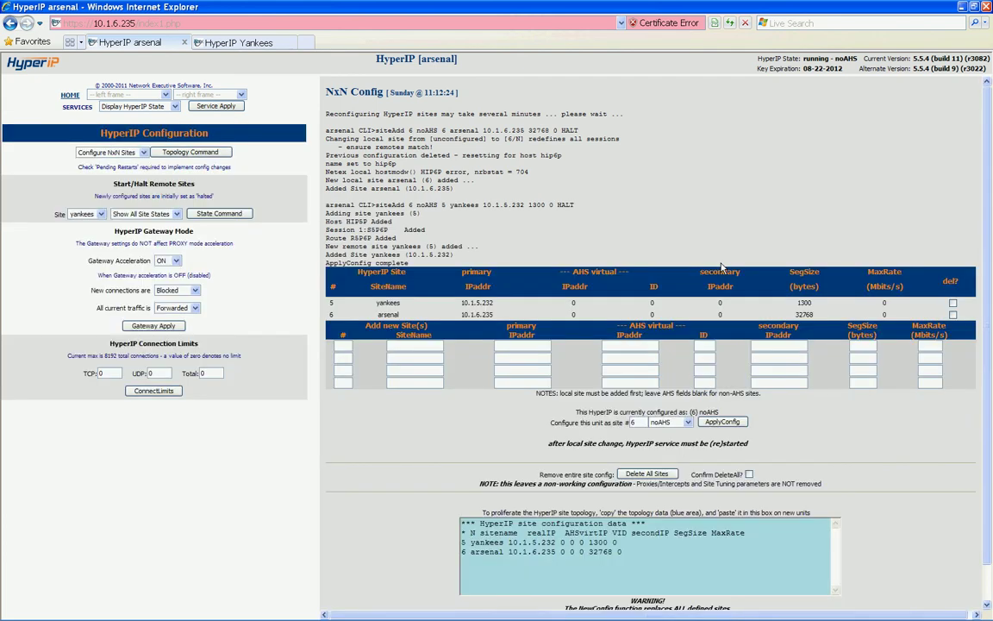
Check the Yankees unit's site list, then start the yankees site from arsenal
left_click(250, 43)
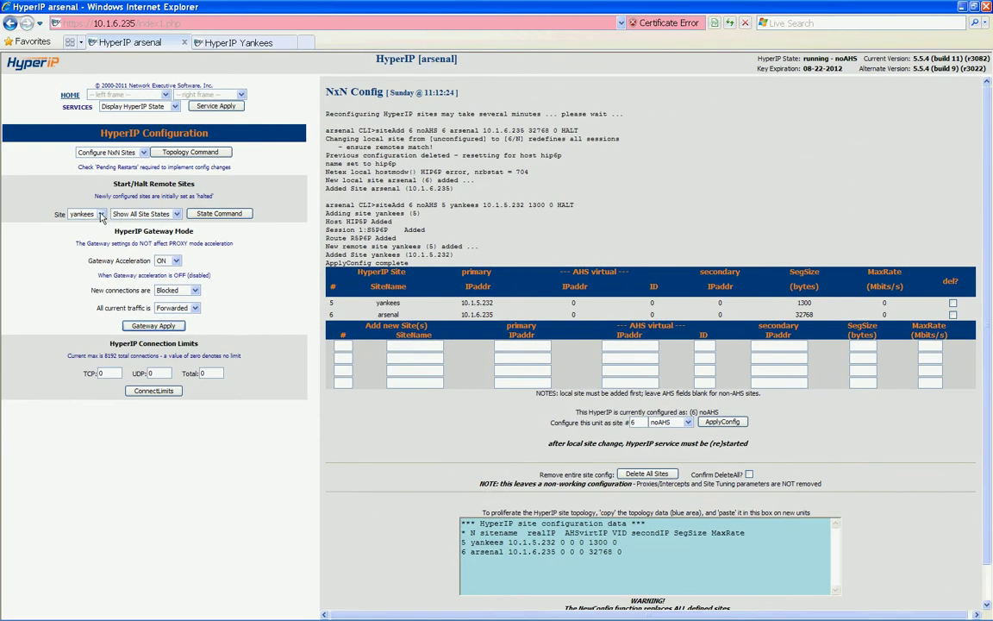
left_click(101, 214)
left_click(87, 223)
left_click(168, 213)
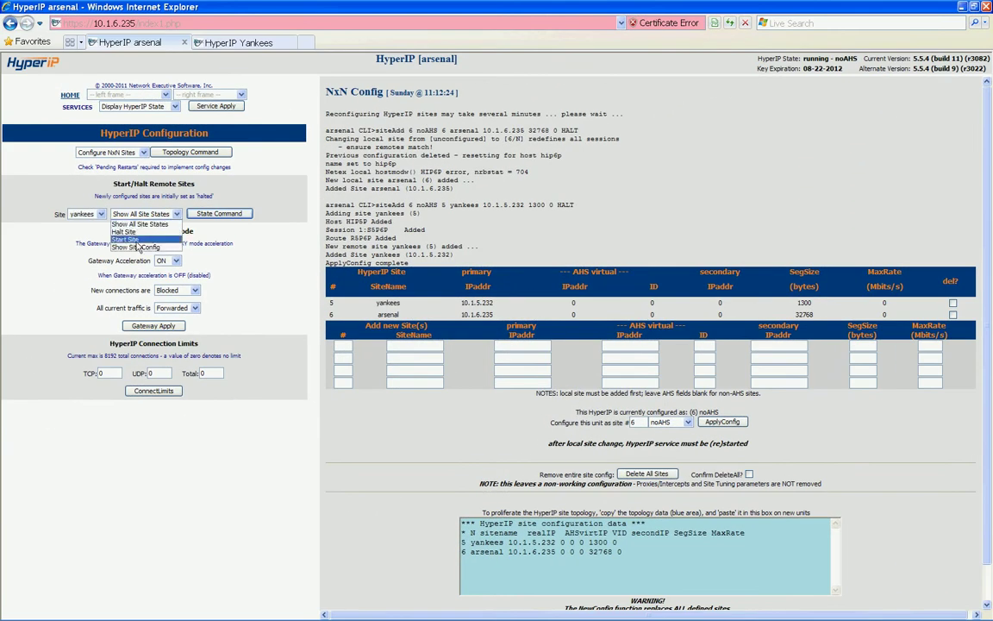
left_click(126, 239)
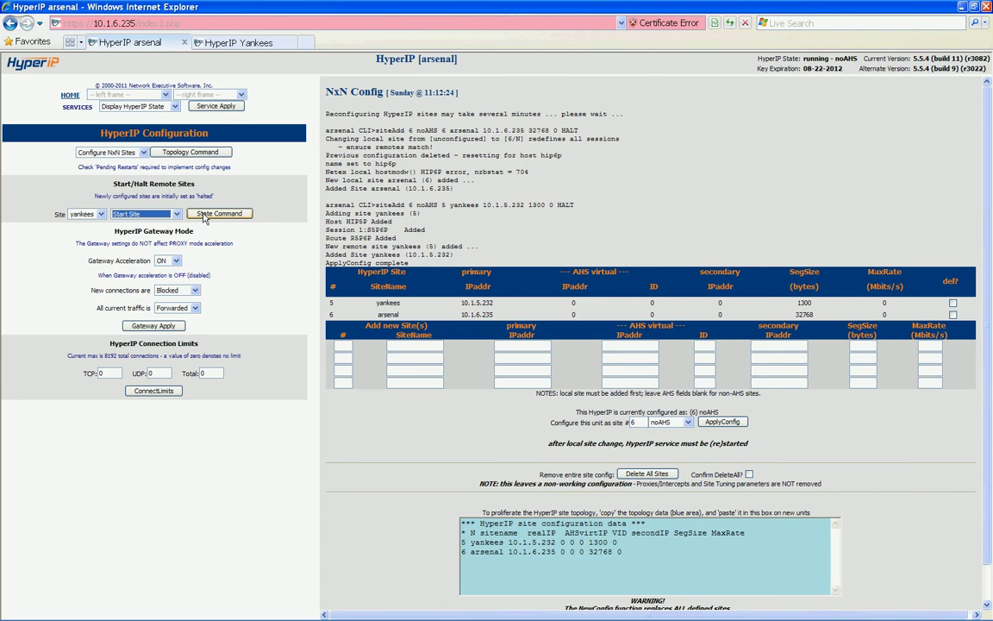
left_click(204, 215)
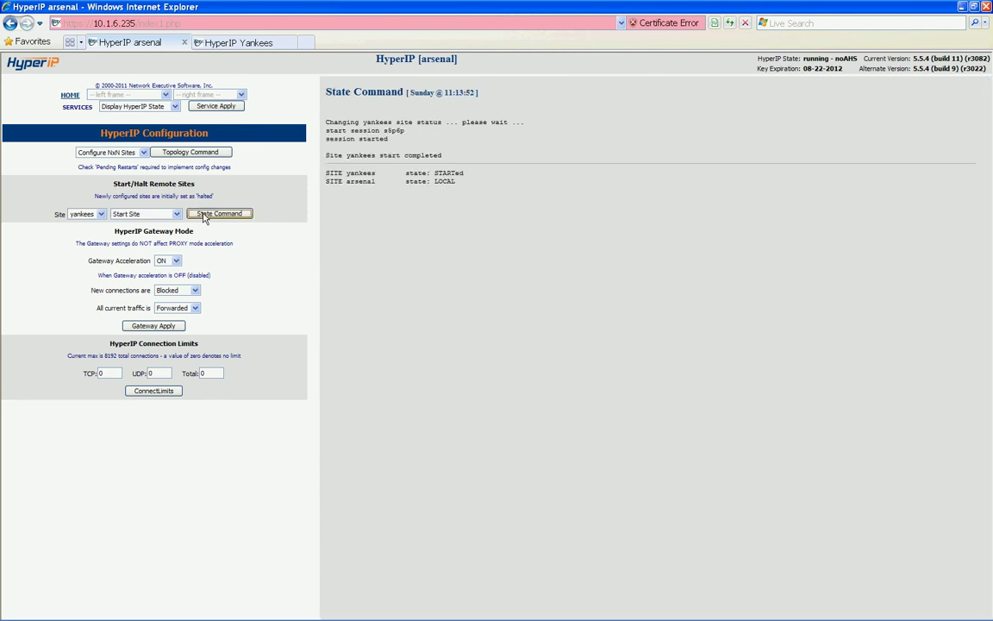
Bring up the Configure Proxies & Intercepts page
left_click(143, 152)
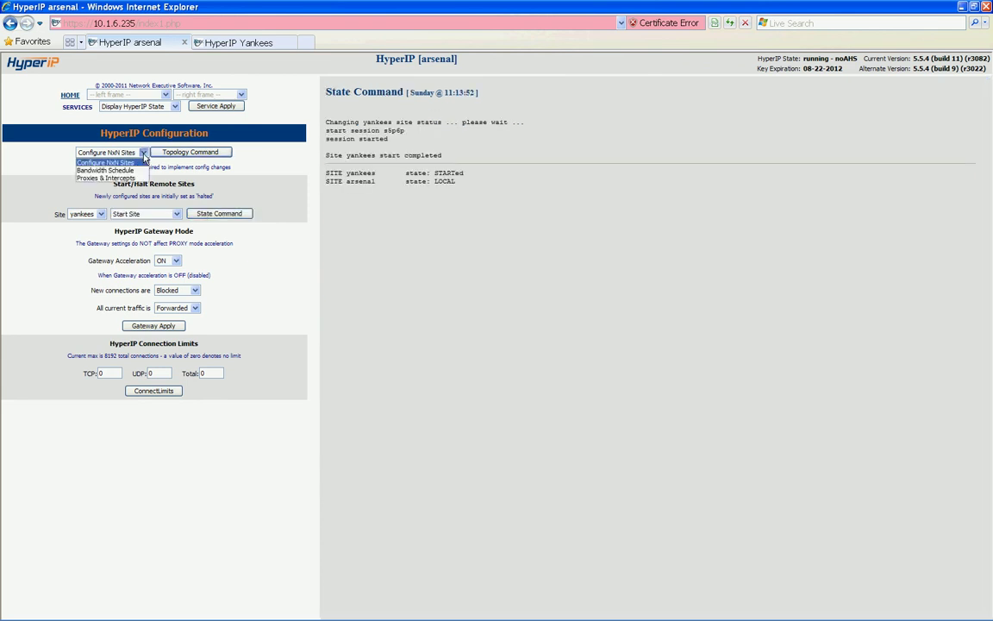
left_click(129, 179)
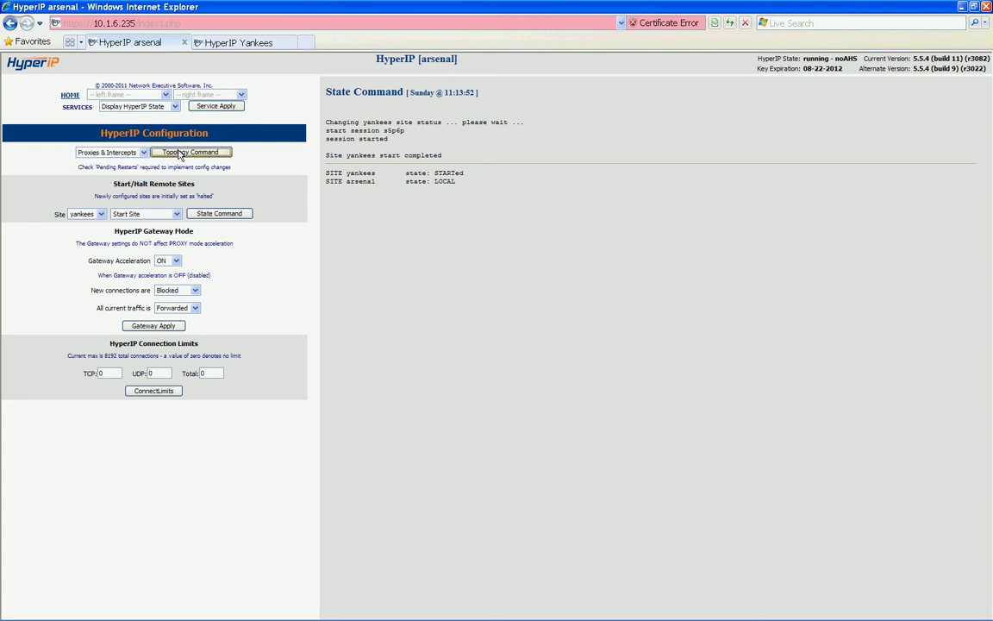
left_click(180, 153)
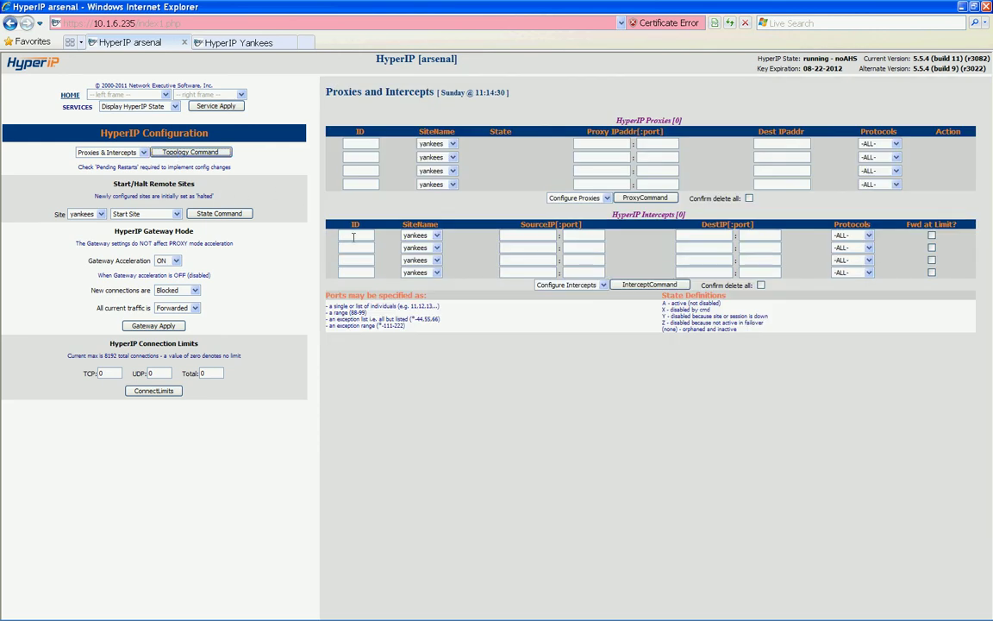
Add intercept 1 for yankees with source 10.1.6.* and destination 10.1.5.*
left_click(354, 237)
type("1")
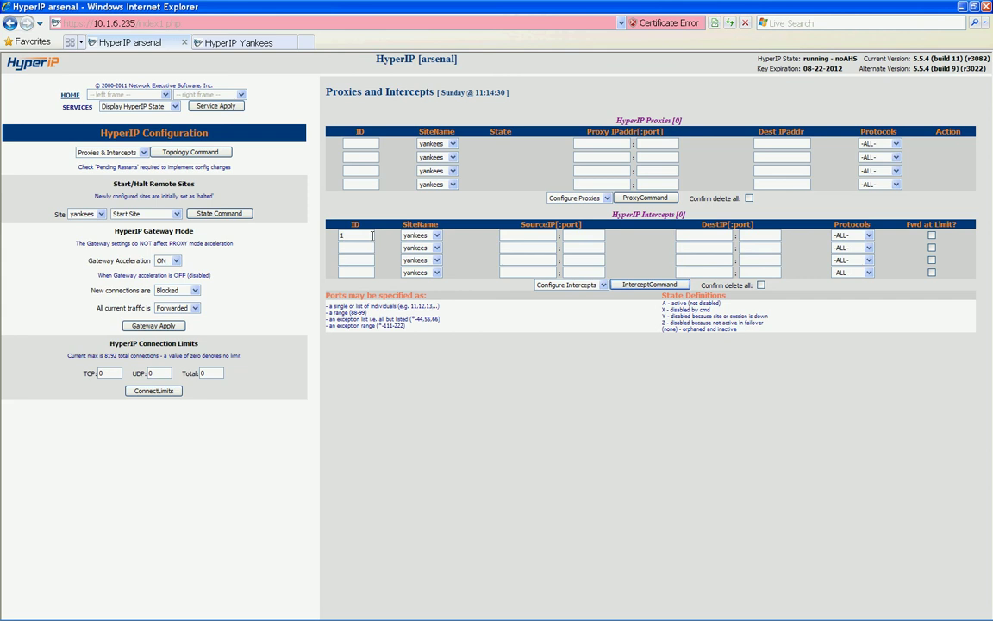
left_click(436, 237)
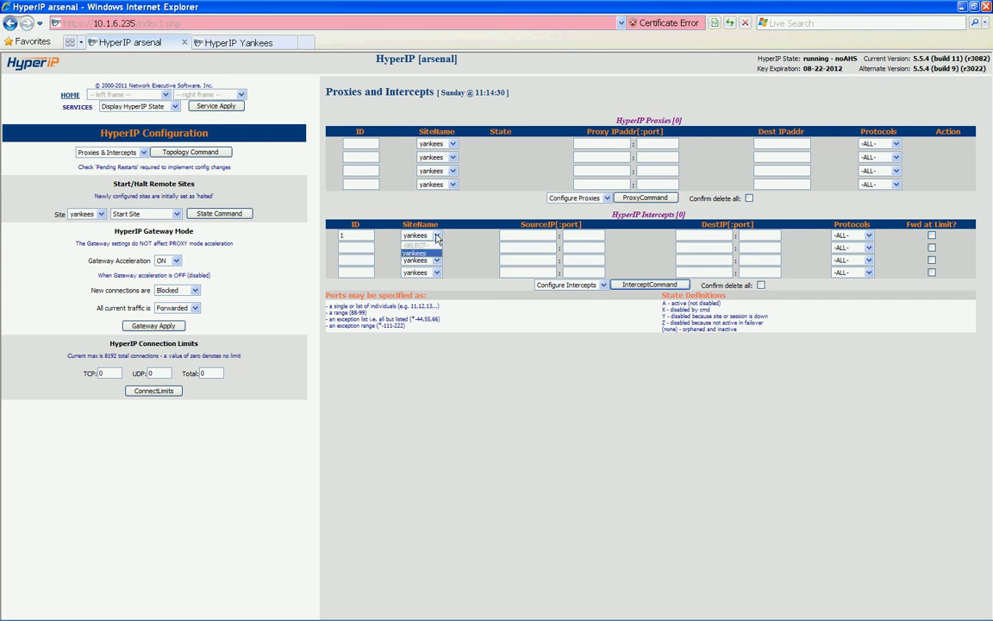
left_click(423, 253)
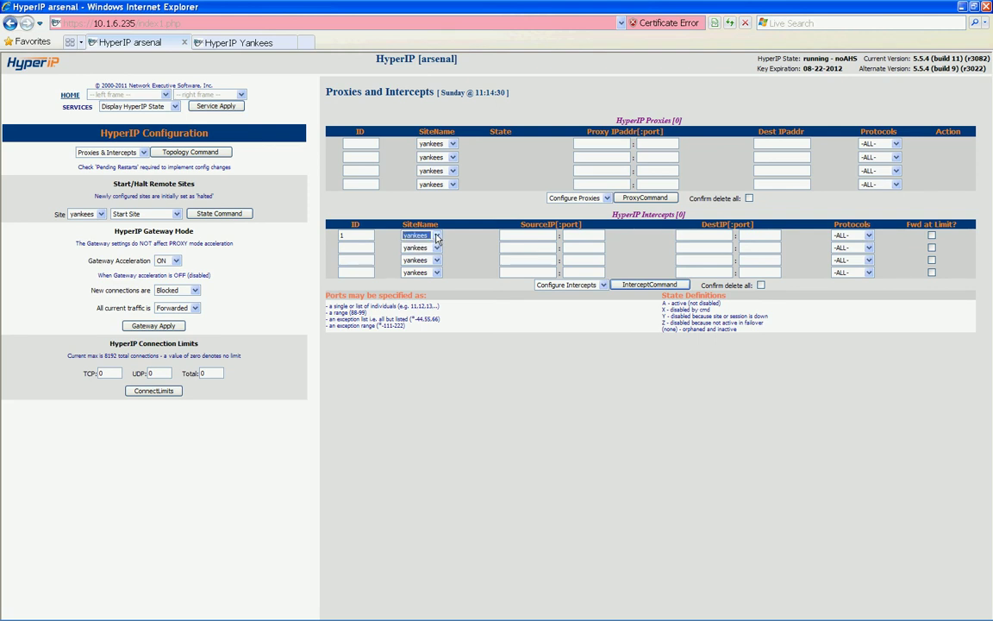
left_click(514, 235)
type(".16.")
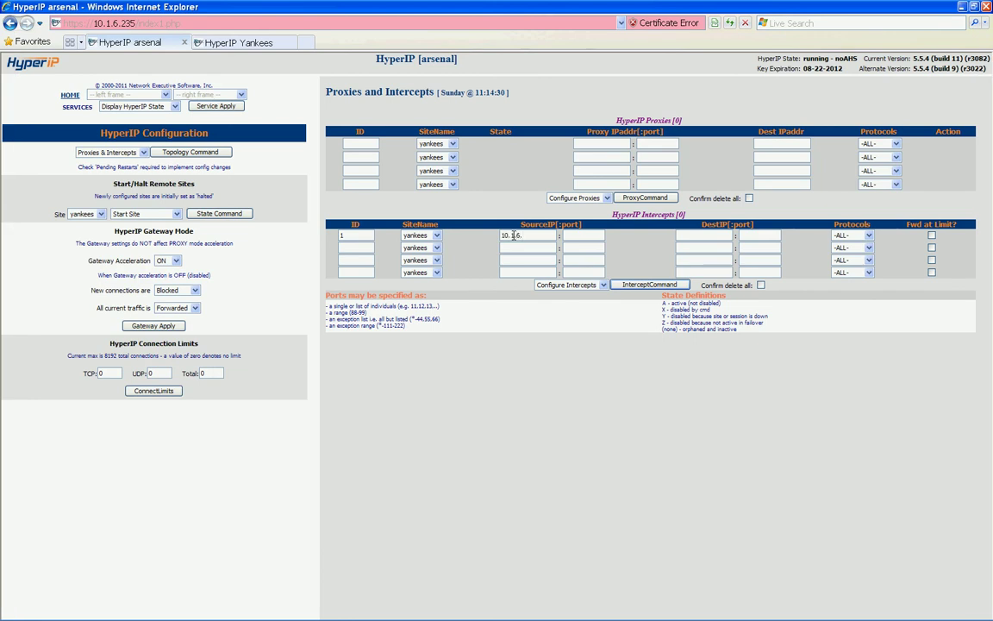
type("*")
key("Tab")
key("Tab")
type("10.1.5.*")
left_click(635, 285)
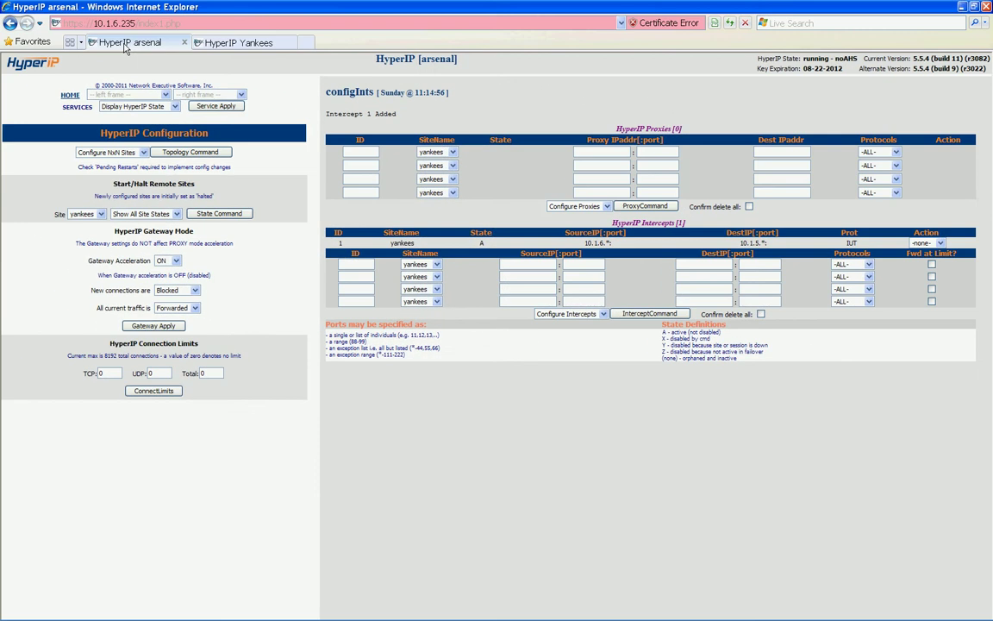
Load the Bandwidth Schedule configuration page
left_click(144, 153)
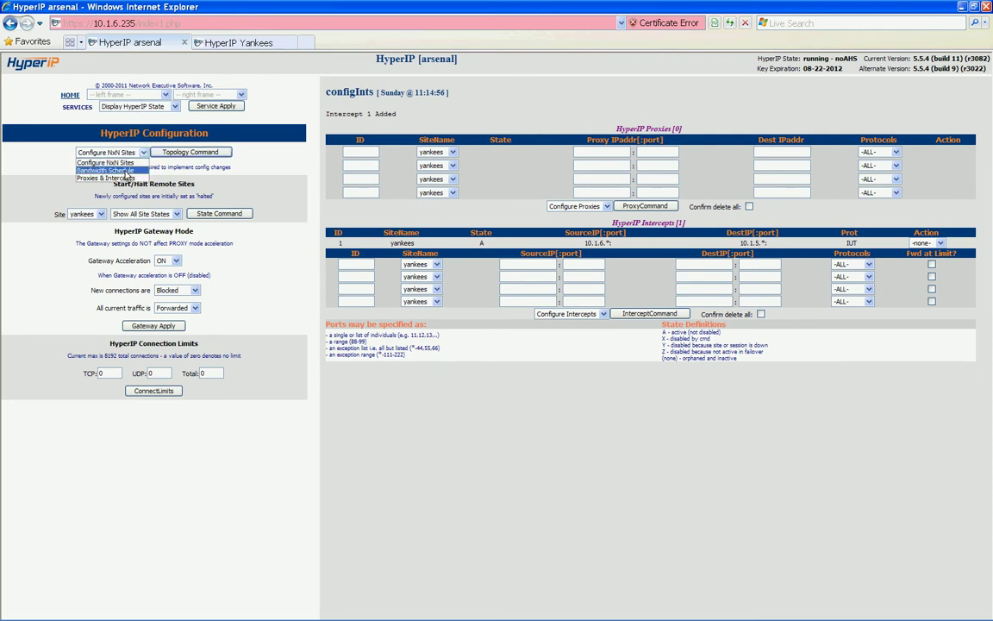
left_click(123, 175)
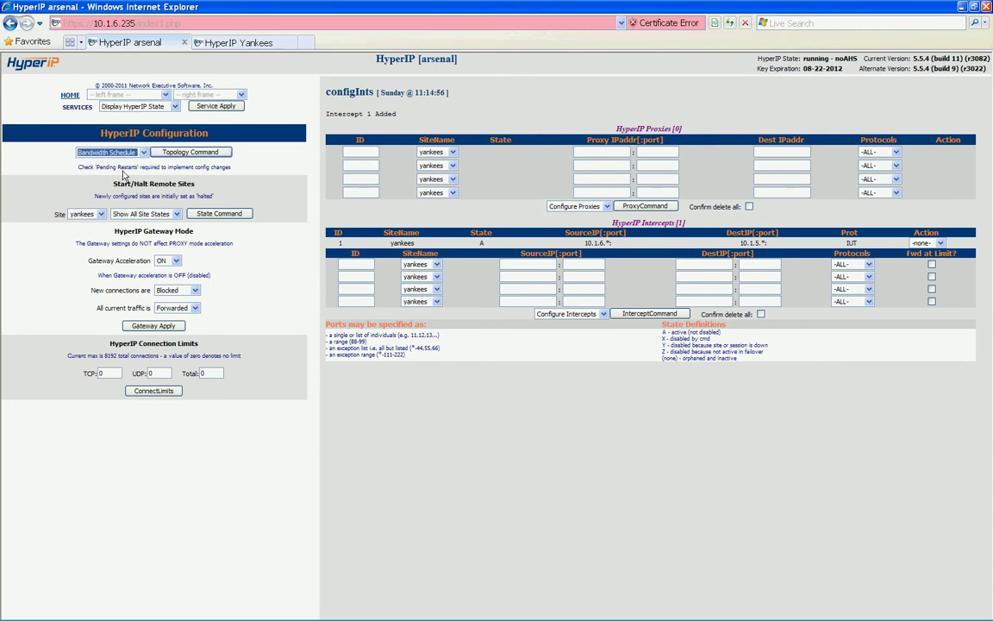
left_click(187, 153)
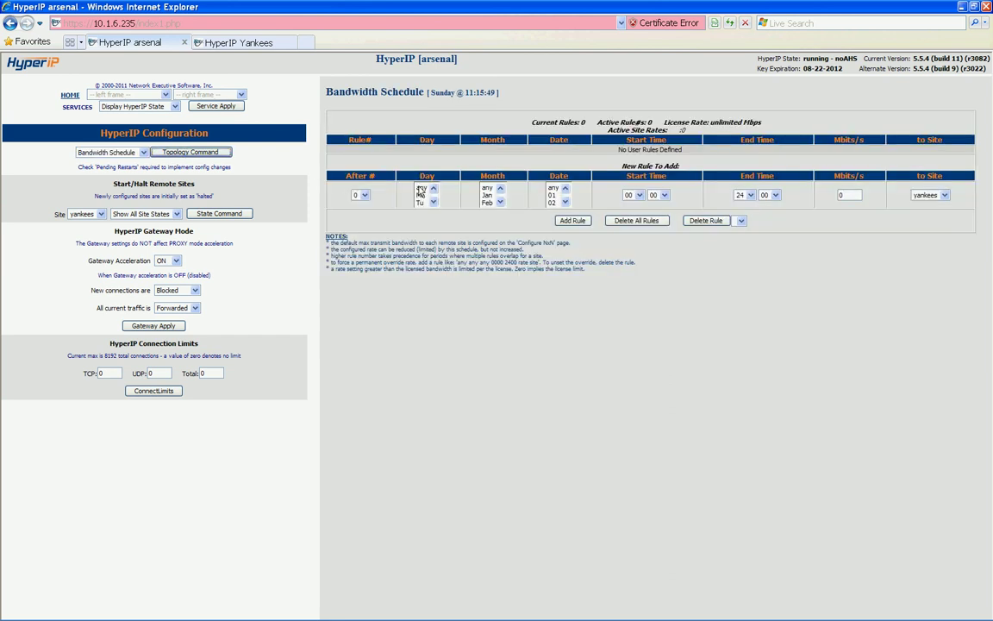
Set the new rule to any day, month and date, from 00:00 to 24:00
left_click(422, 188)
left_click(487, 188)
left_click(553, 188)
left_click(638, 195)
left_click(632, 201)
left_click(662, 195)
left_click(655, 201)
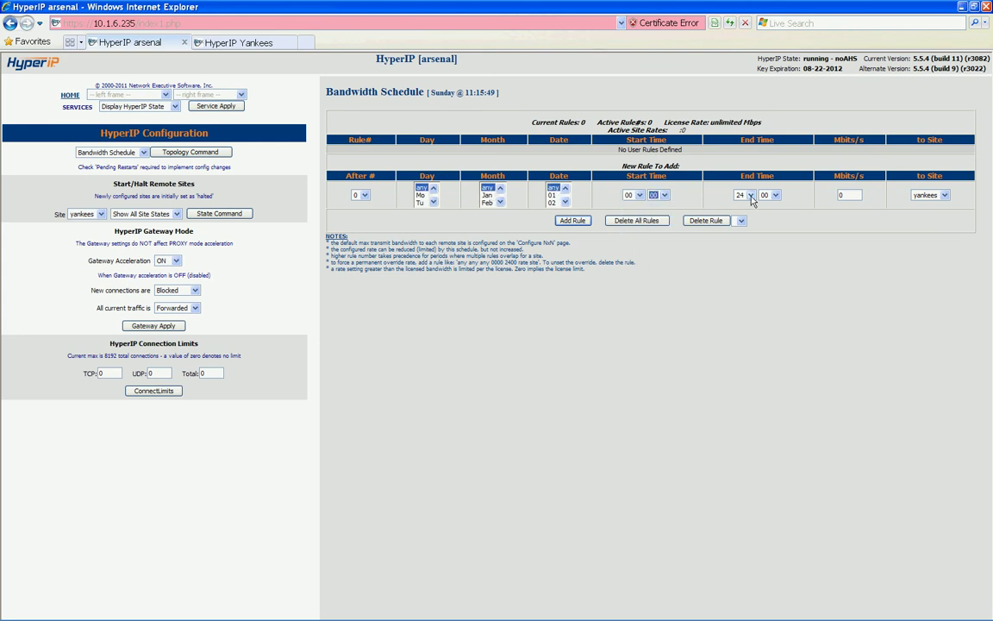
left_click(751, 195)
left_click(743, 201)
left_click(775, 195)
left_click(780, 200)
Give the rule 20 Mbits/s for site yankees and add it
key("Tab")
type("20")
left_click(944, 195)
left_click(928, 204)
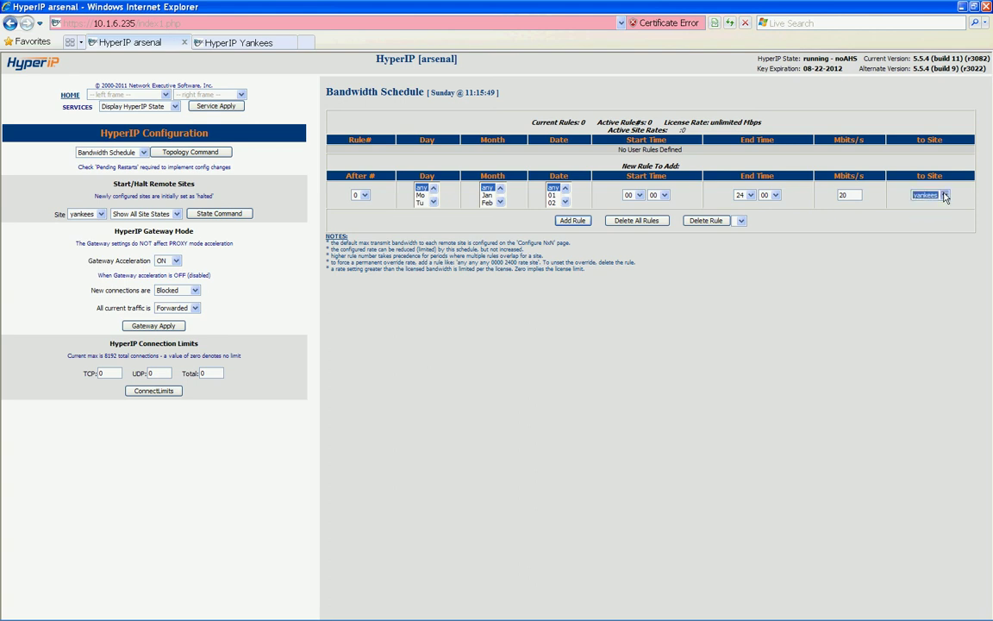
left_click(572, 221)
In Advanced Config, add an immediate DATA route to 10.1.5.0/255.255.255.0 via 10.1.6.62
left_click(142, 94)
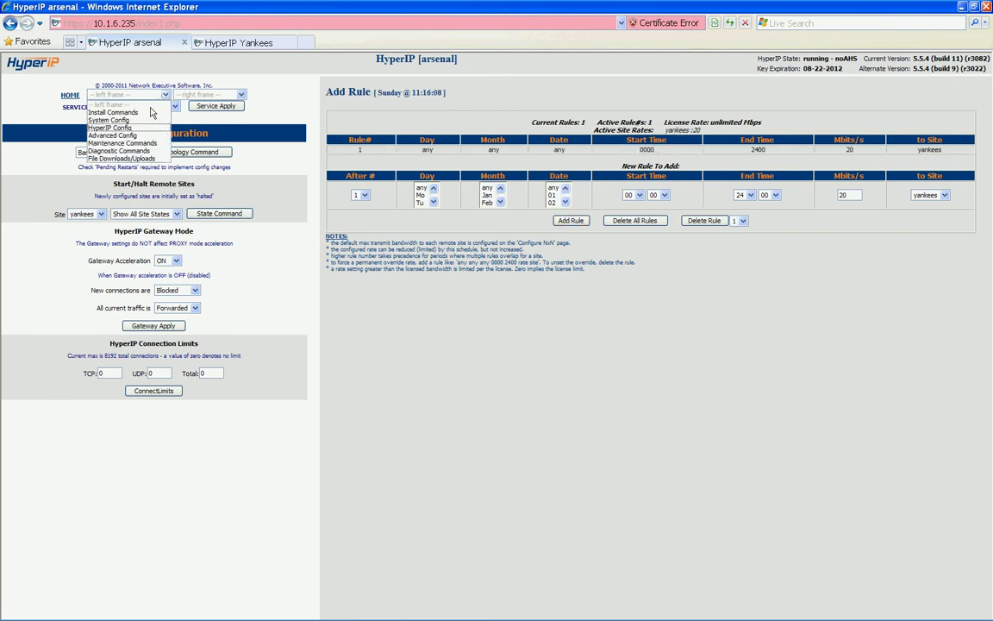
left_click(134, 136)
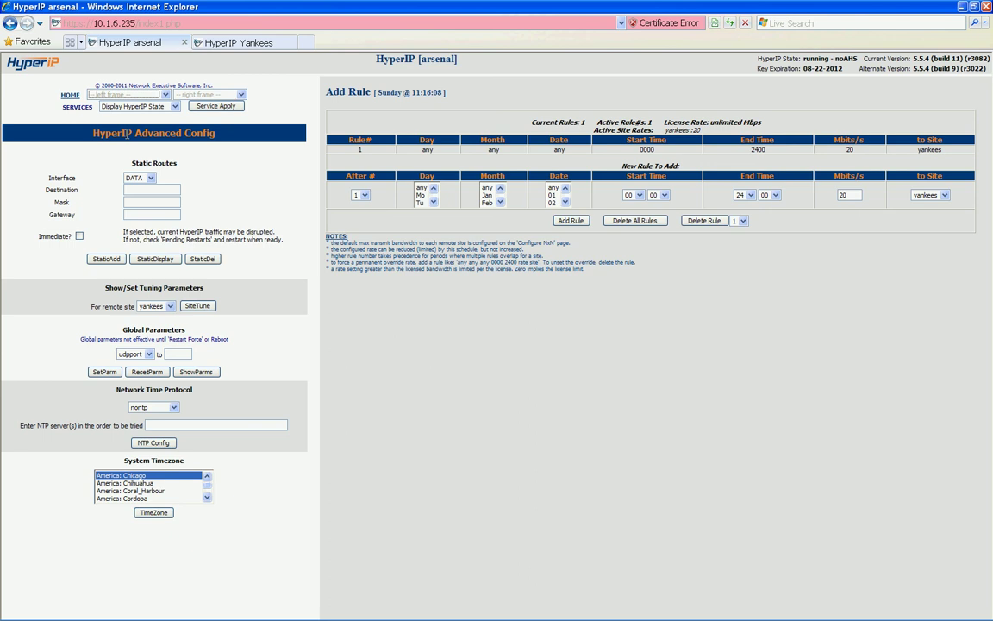
left_click(140, 178)
left_click(140, 188)
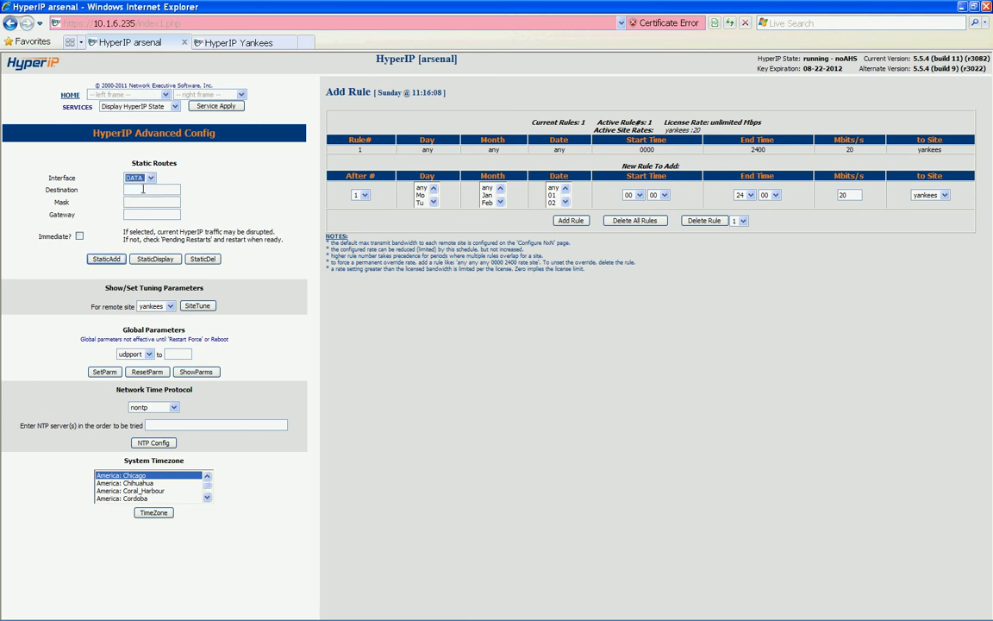
left_click(143, 189)
type("10.1.1.0")
key("Tab")
type("255.255.255.0")
key("Tab")
type("10.1.6.62")
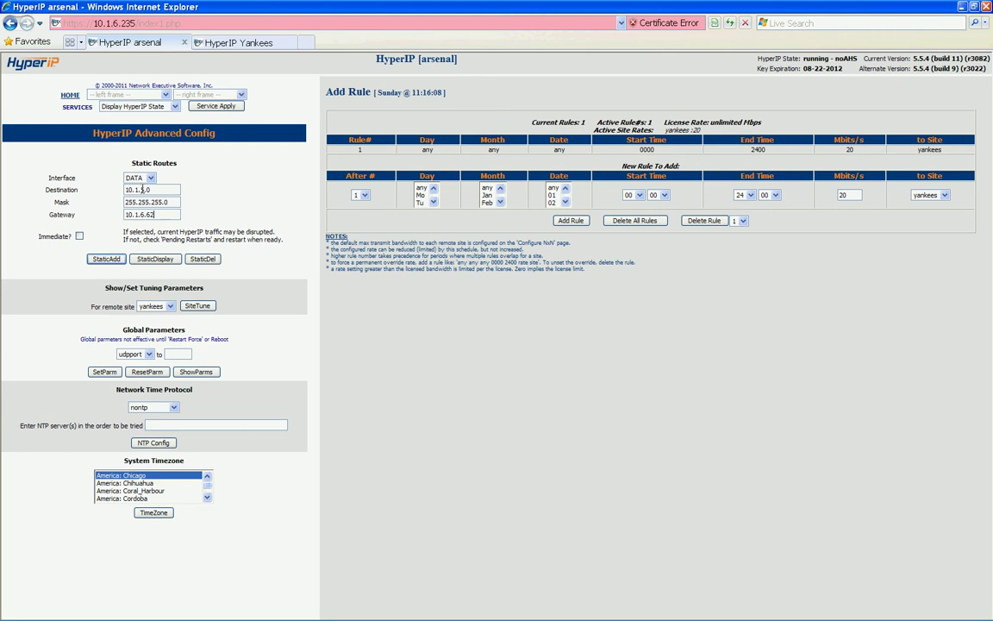
left_click(78, 236)
left_click(104, 259)
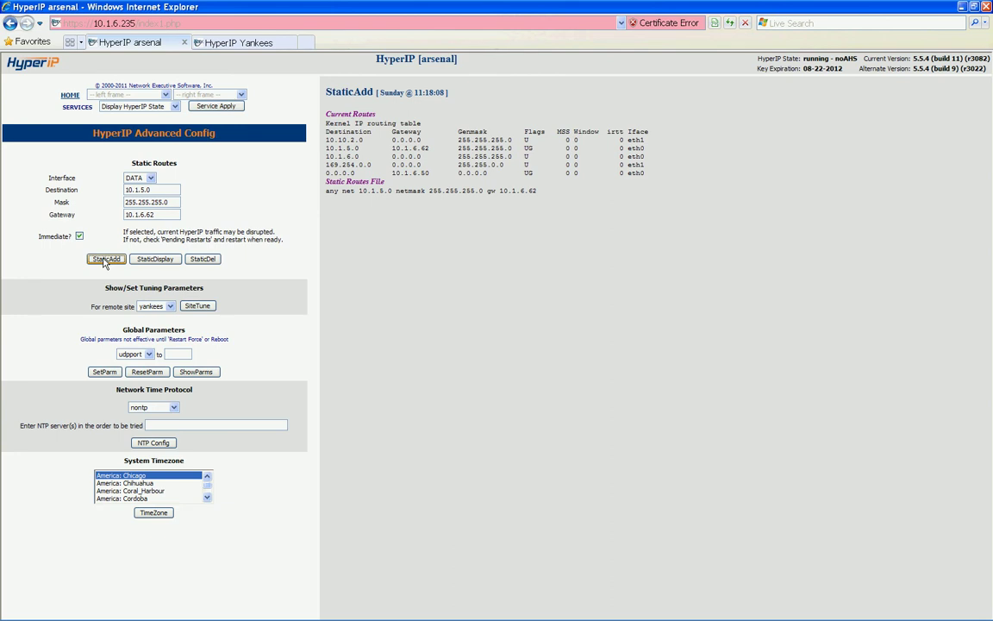
Show the pending restarts from the SERVICES commands
left_click(175, 106)
left_click(133, 154)
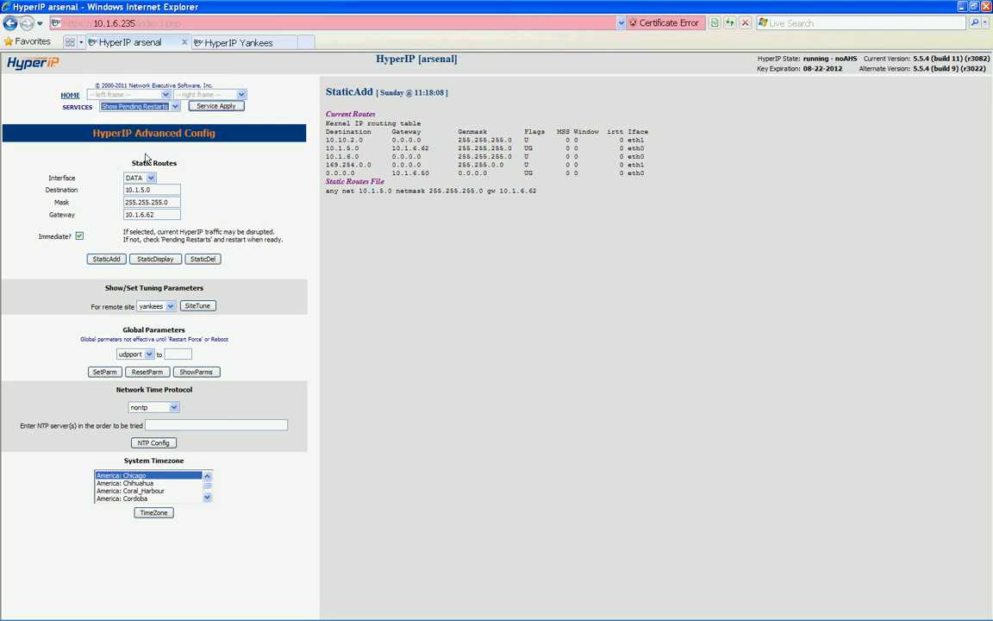
left_click(205, 107)
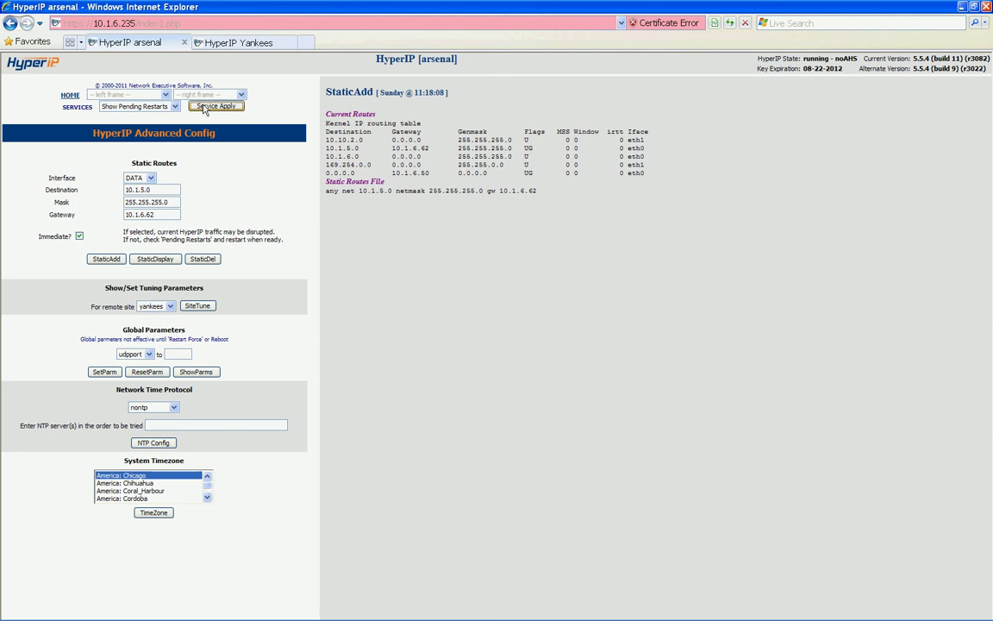
Reboot the arsenal unit and confirm the reboot
left_click(175, 107)
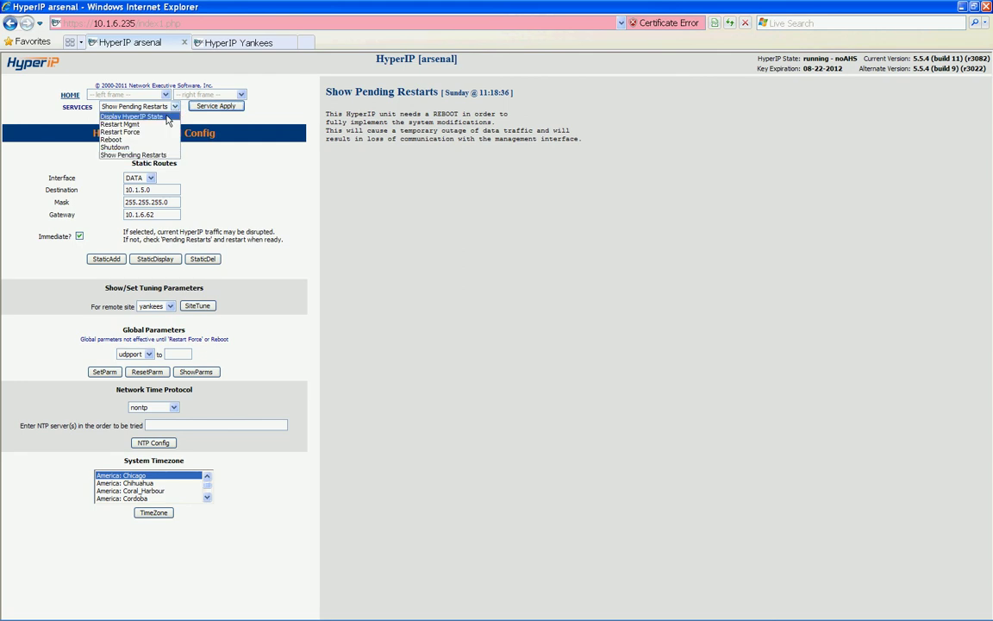
left_click(138, 133)
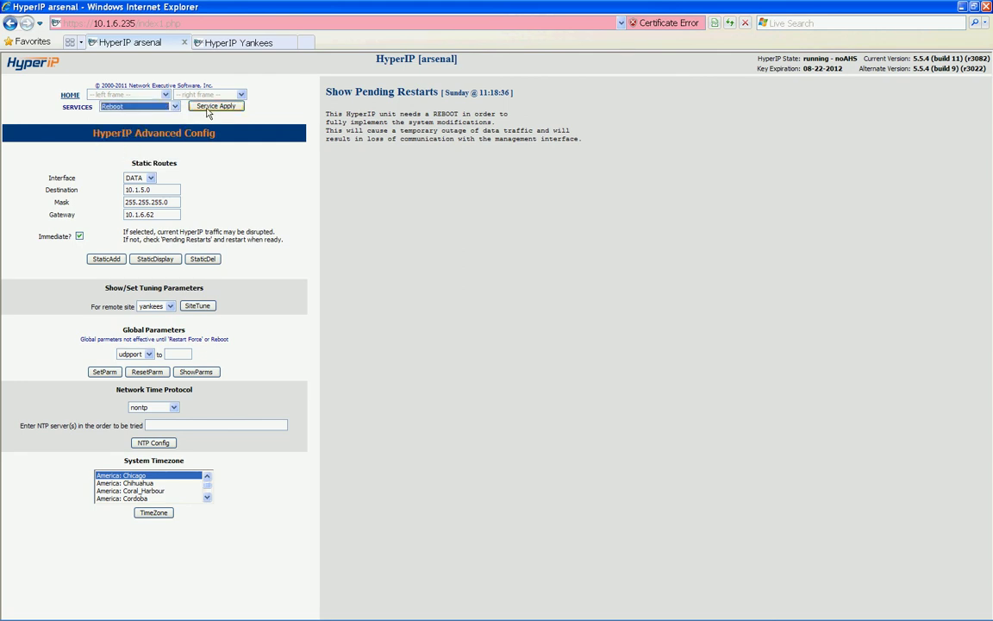
left_click(211, 106)
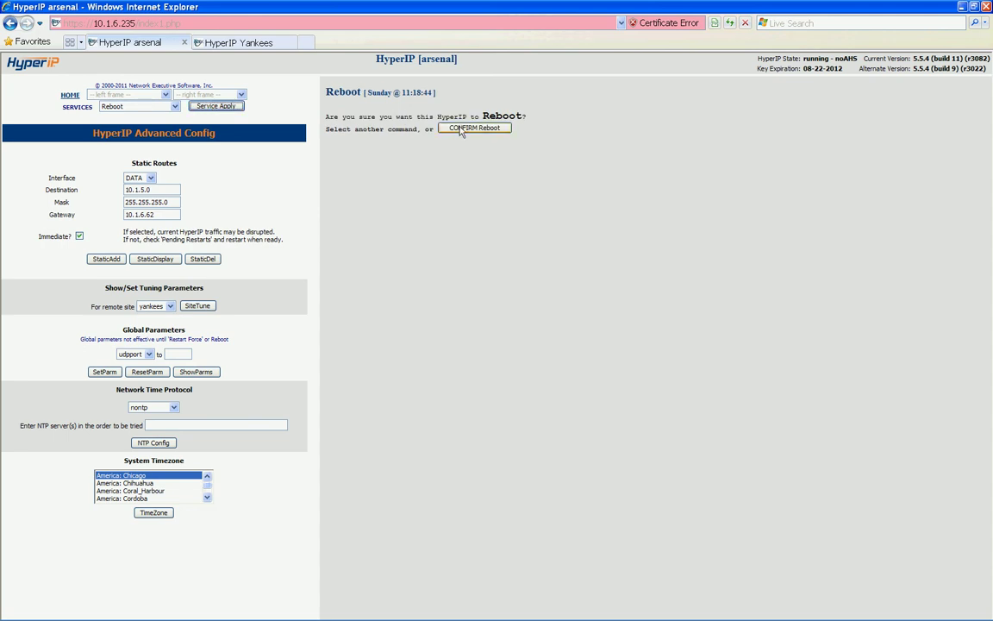
left_click(461, 129)
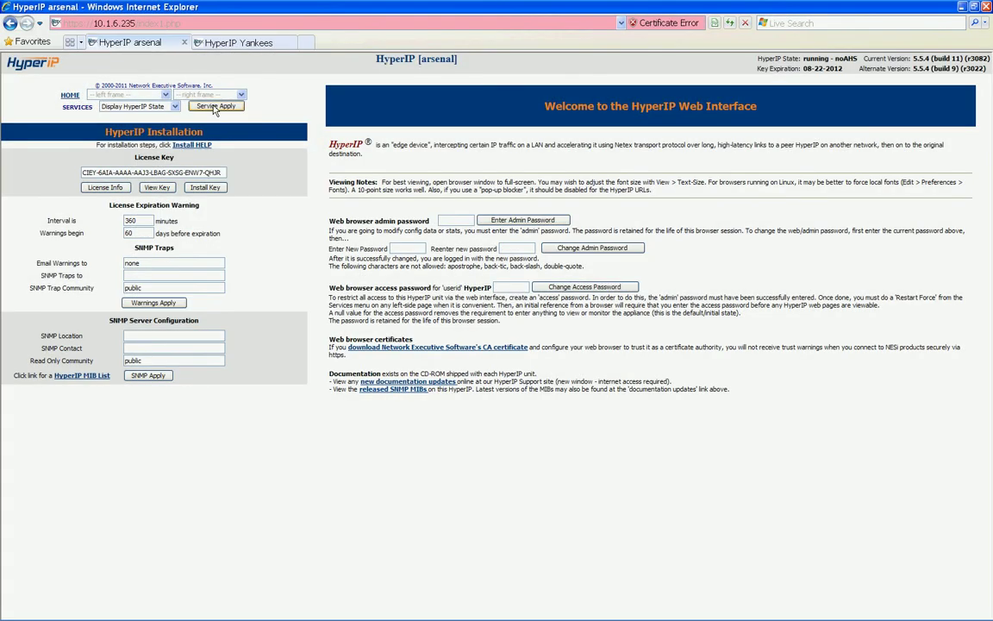
Display the arsenal HyperIP state, showing yankees ACTIVE with a 20 Mbits/s send-rate target
left_click(215, 107)
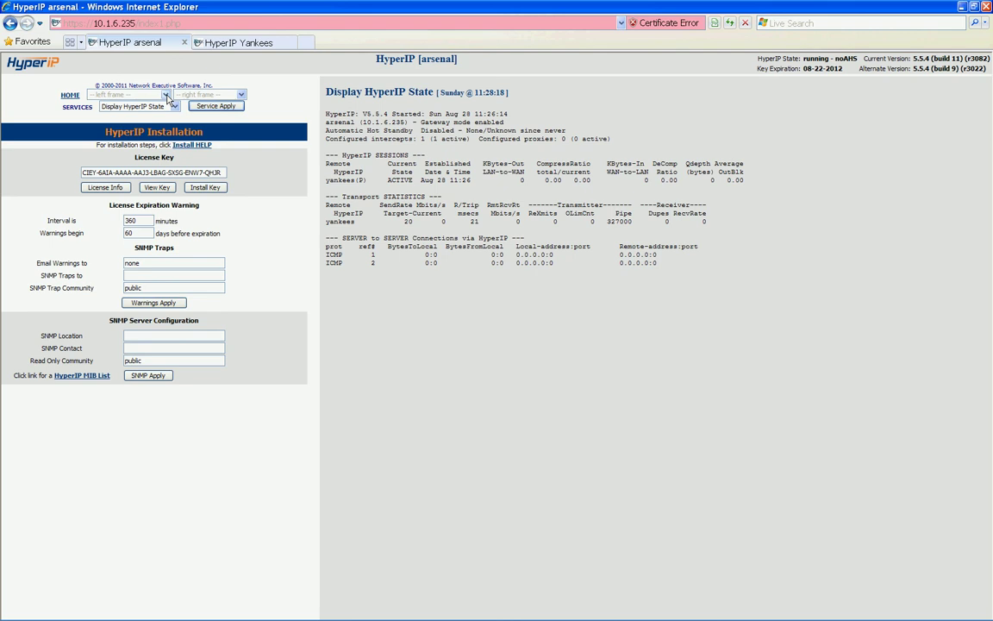
left_click(166, 95)
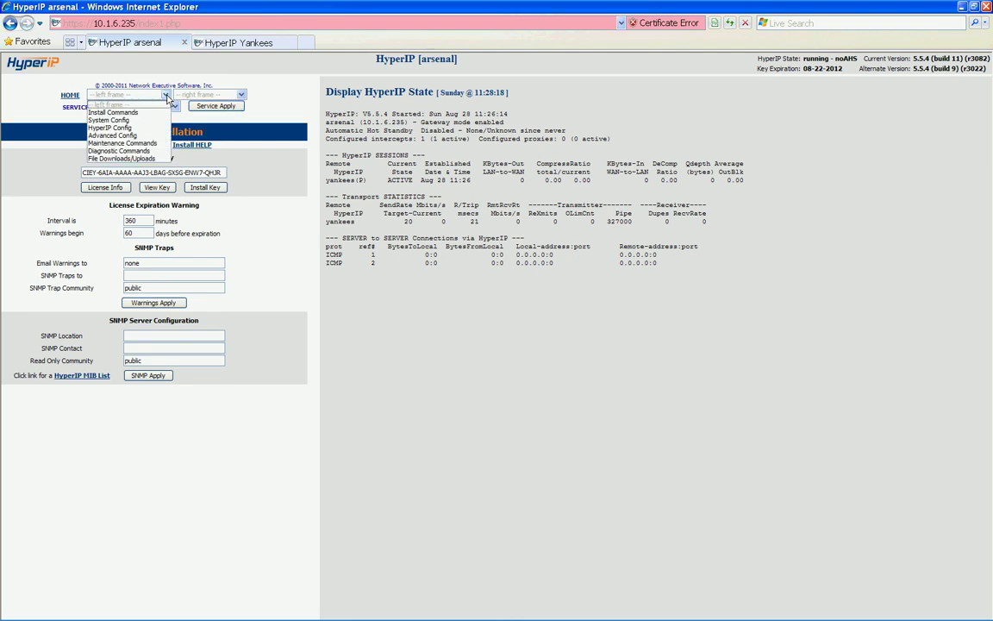
From Diagnostic Commands, run a segment size test to 5 yankees primary at 200 MegaBytes per pass
left_click(129, 151)
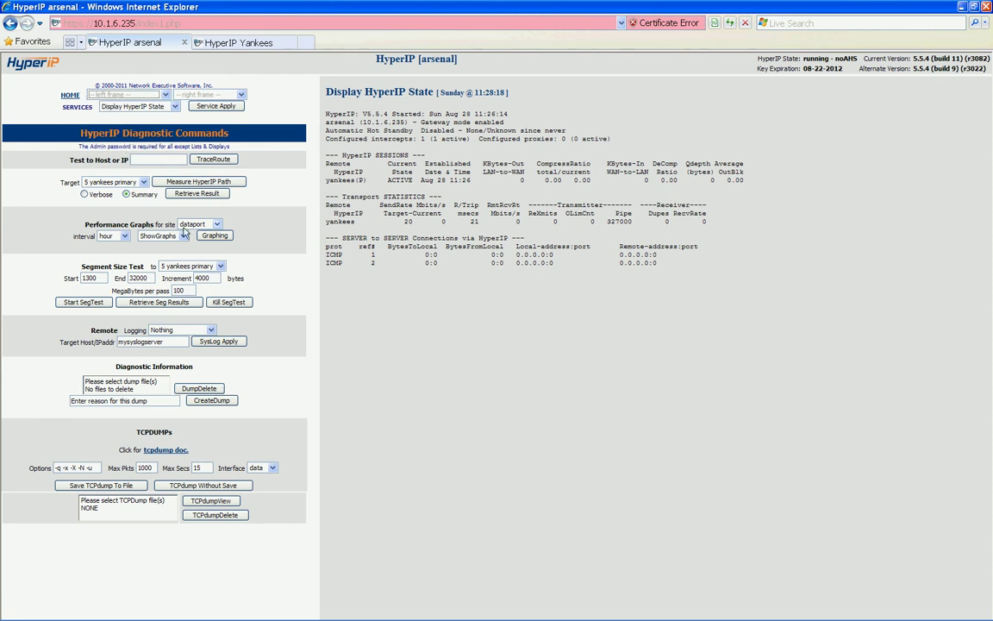
left_click(221, 266)
left_click(186, 276)
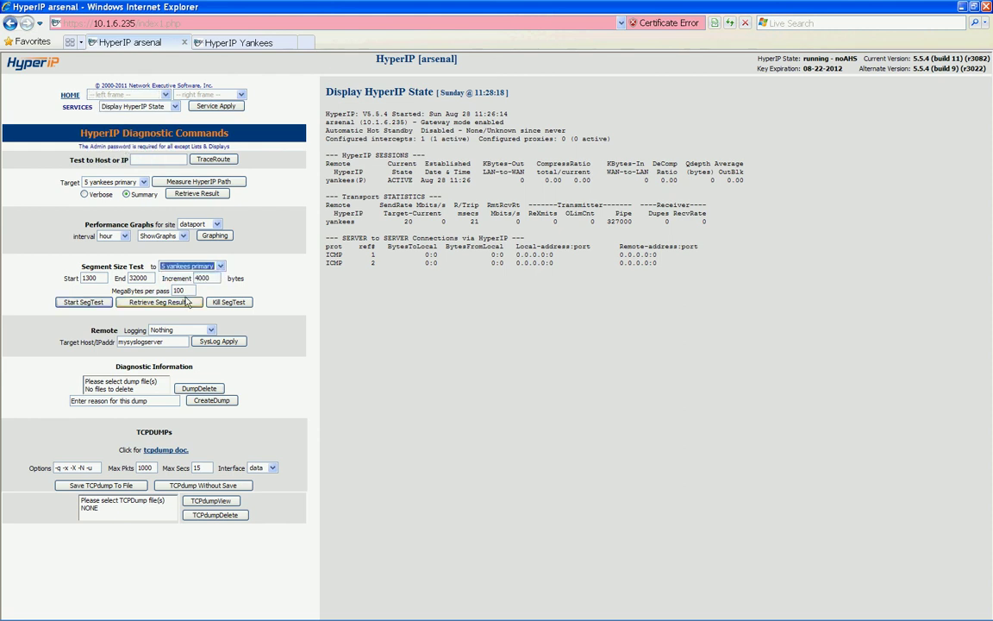
key("Tab")
key("Tab")
key("Tab")
key("Tab")
type("200")
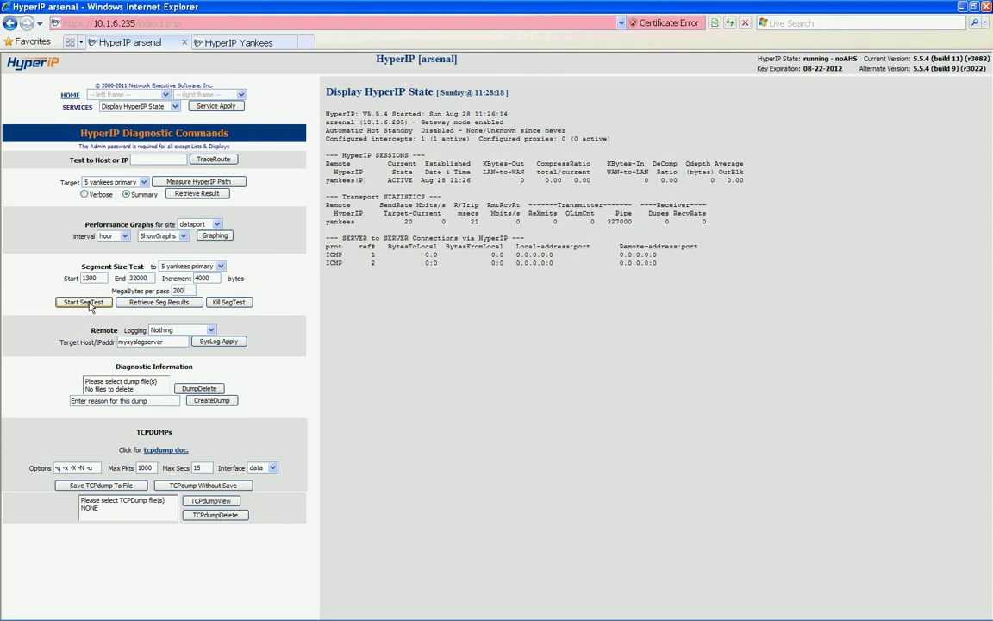
left_click(84, 303)
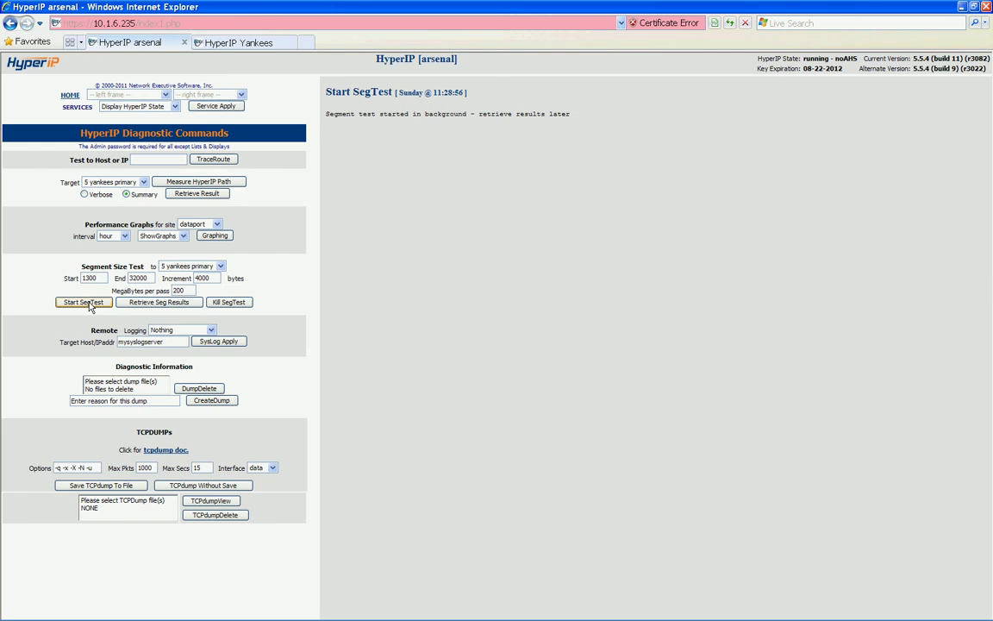
Retrieve the segment test results and select yankees' 32768 segment size to change it to 1300
left_click(154, 302)
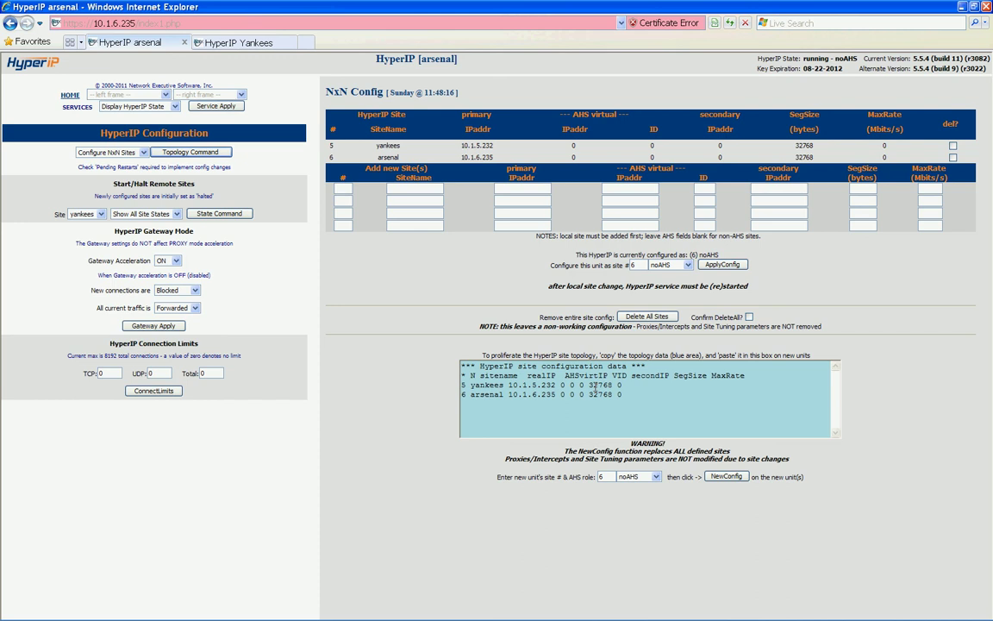
left_click_drag(589, 385, 611, 384)
Apply the new site configuration with yankees at 1300 and start the yankees site
left_click(727, 477)
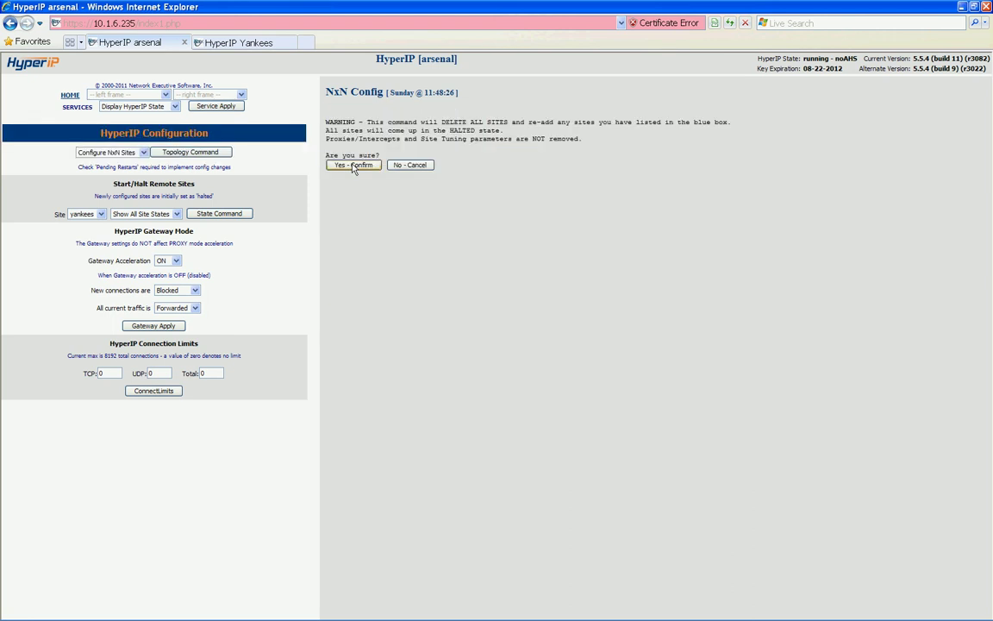
left_click(353, 166)
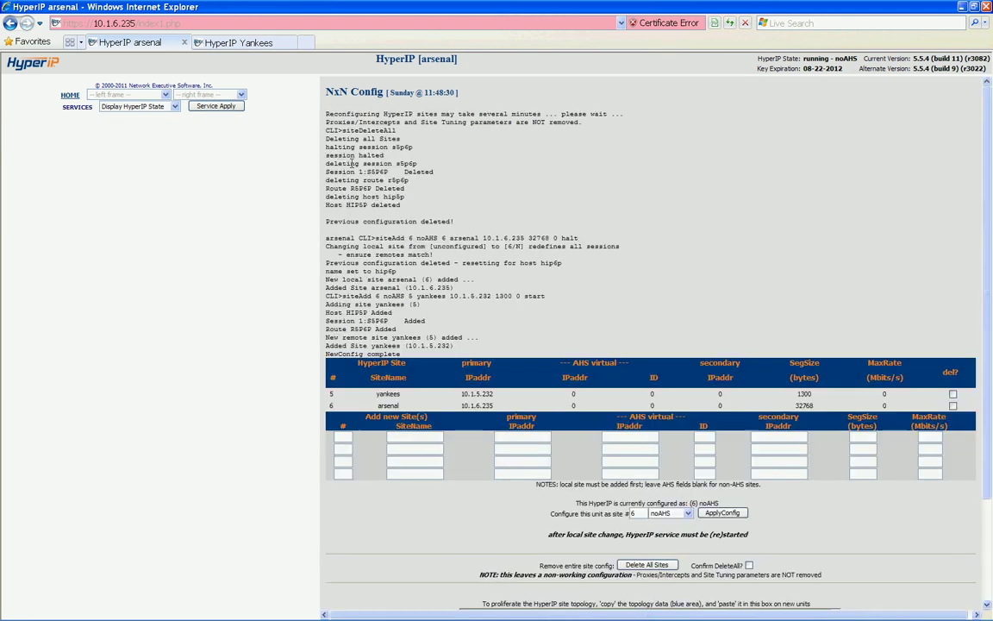
left_click(177, 214)
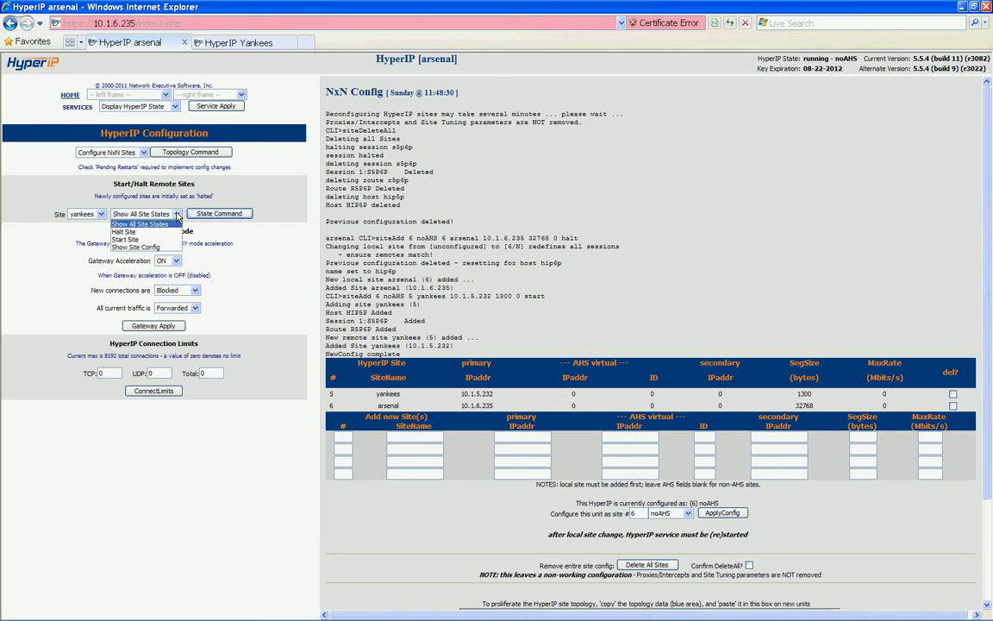
left_click(125, 239)
left_click(216, 214)
Check pending restarts, then force and confirm a HyperIP restart
left_click(138, 106)
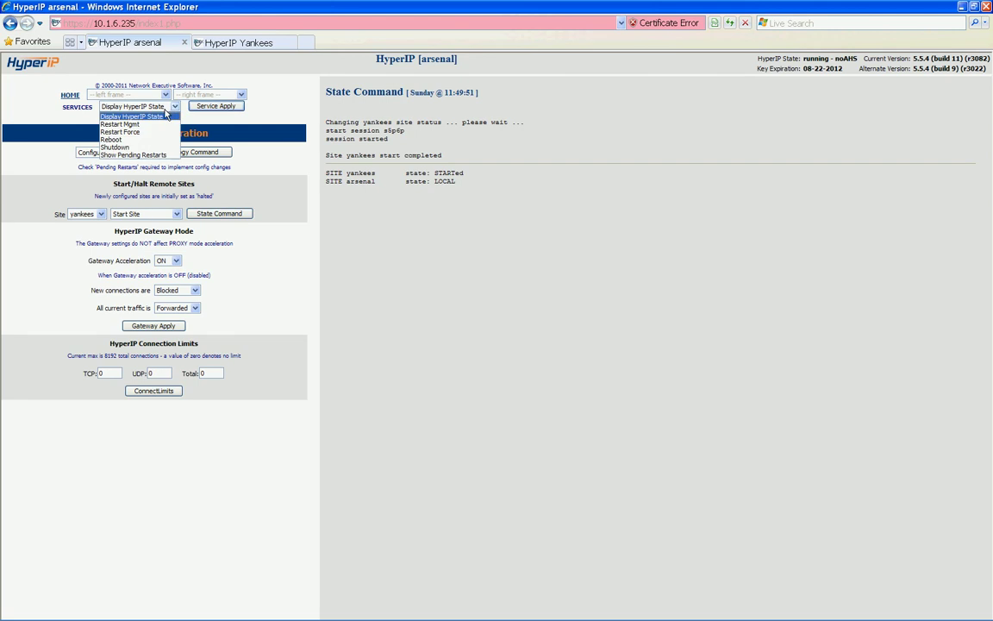
left_click(130, 145)
left_click(207, 106)
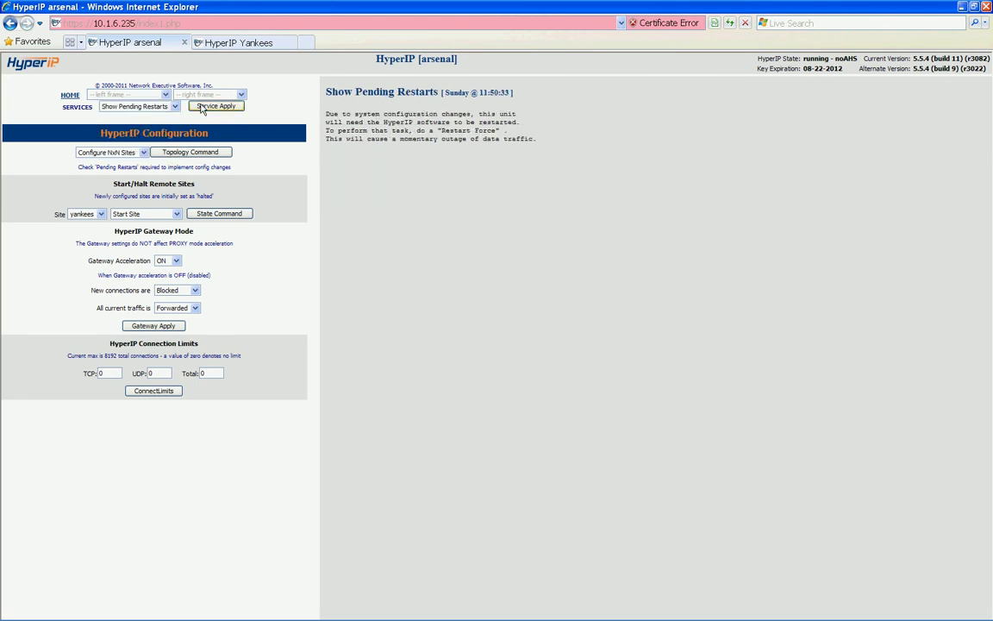
left_click(175, 106)
left_click(133, 122)
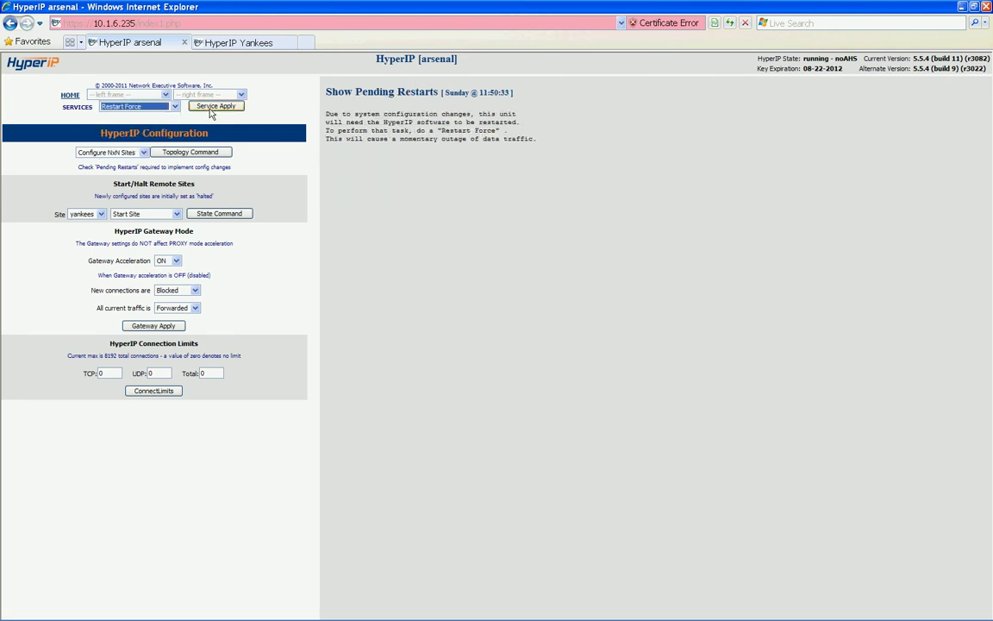
left_click(210, 108)
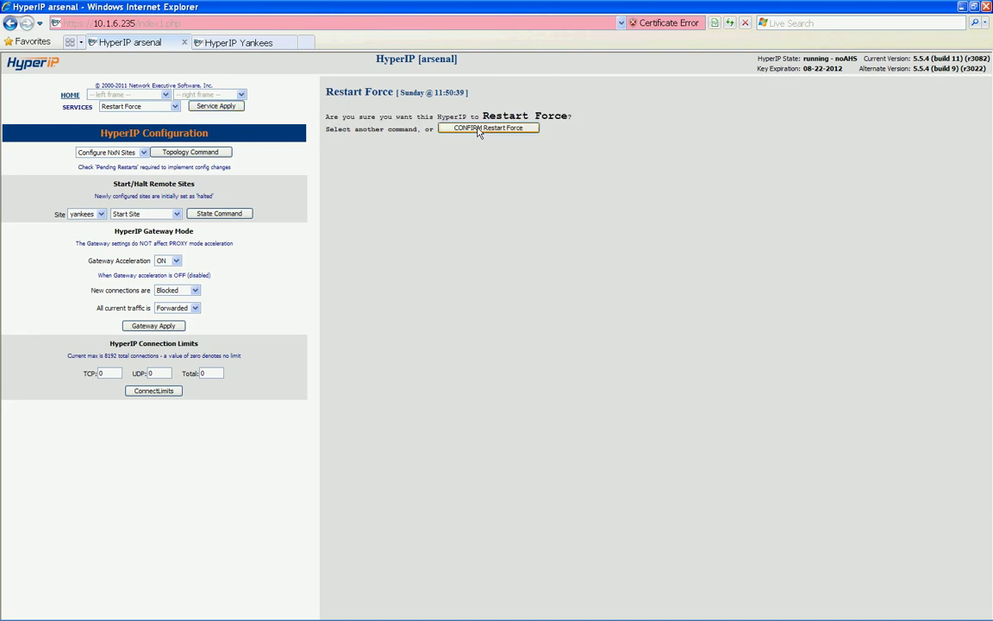
left_click(480, 128)
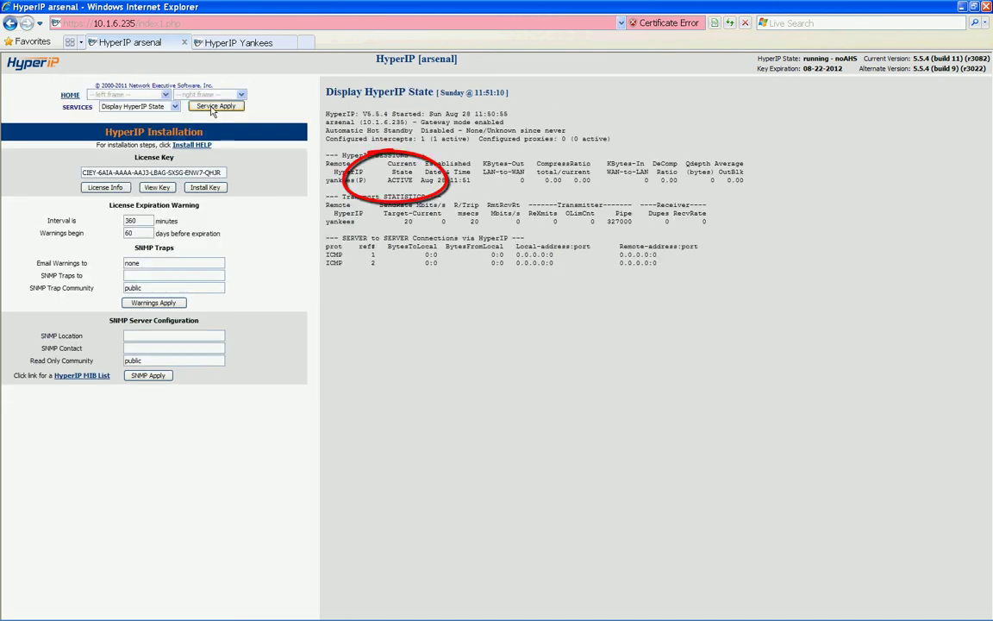